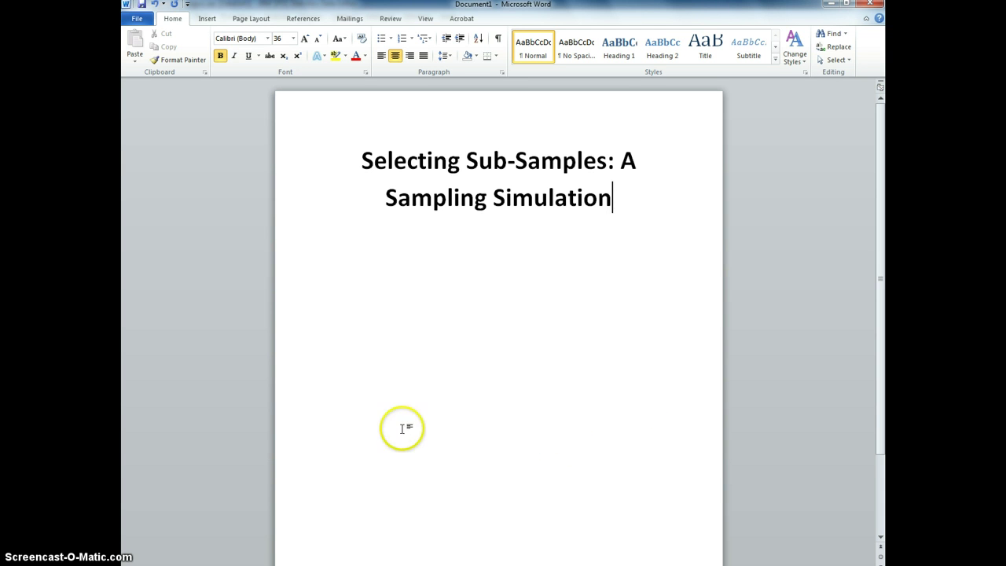
# Step: Switch from the Word title page to the gss2010x dataset in the SPSS Data Editor
pyautogui.hotkey('alt', 'Tab')
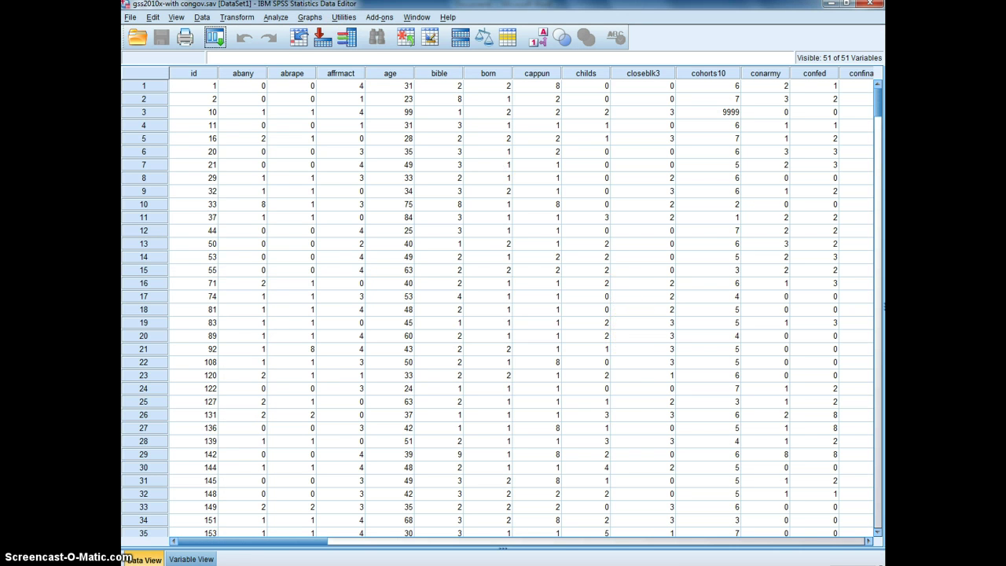
# Step: Run Descriptives on AGE for all cases: N 498, mean 46.33, SD 16.864
pyautogui.click(275, 18)
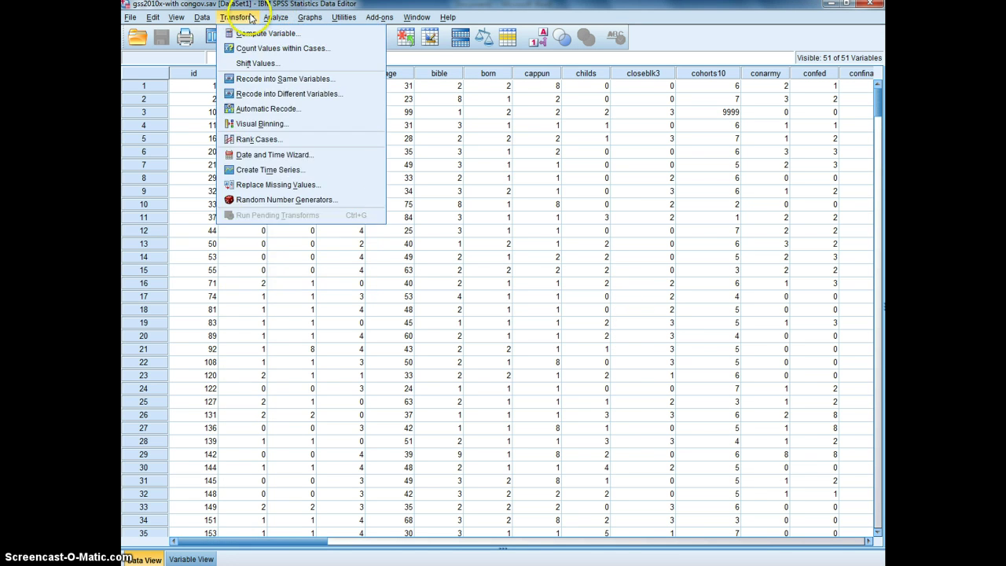
pyautogui.moveTo(317, 50)
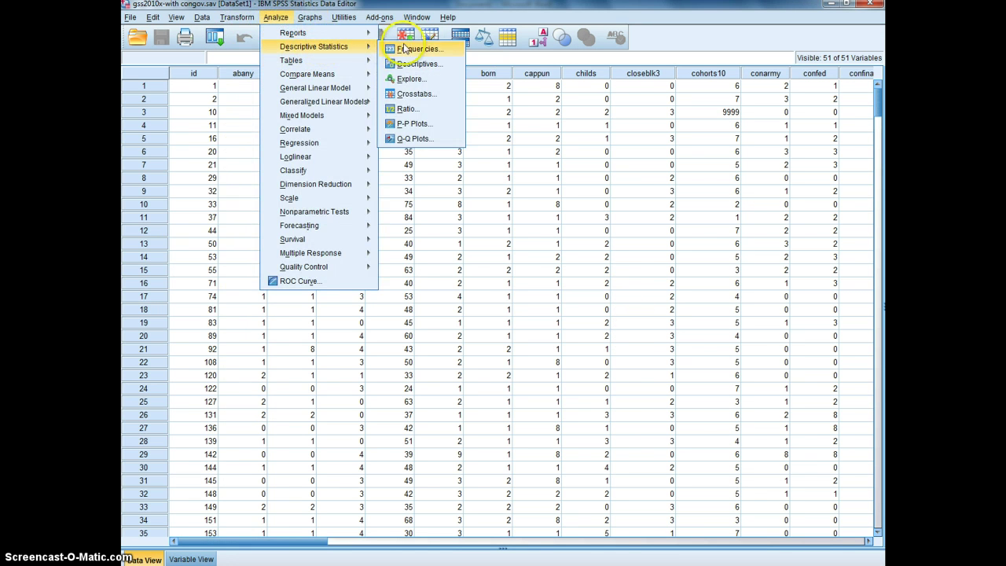
pyautogui.click(416, 64)
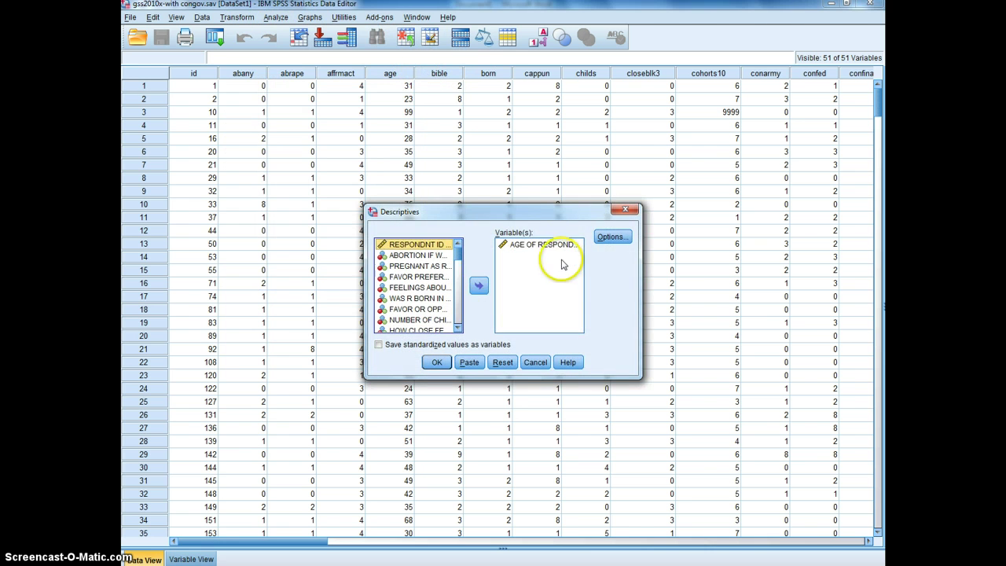
pyautogui.click(562, 245)
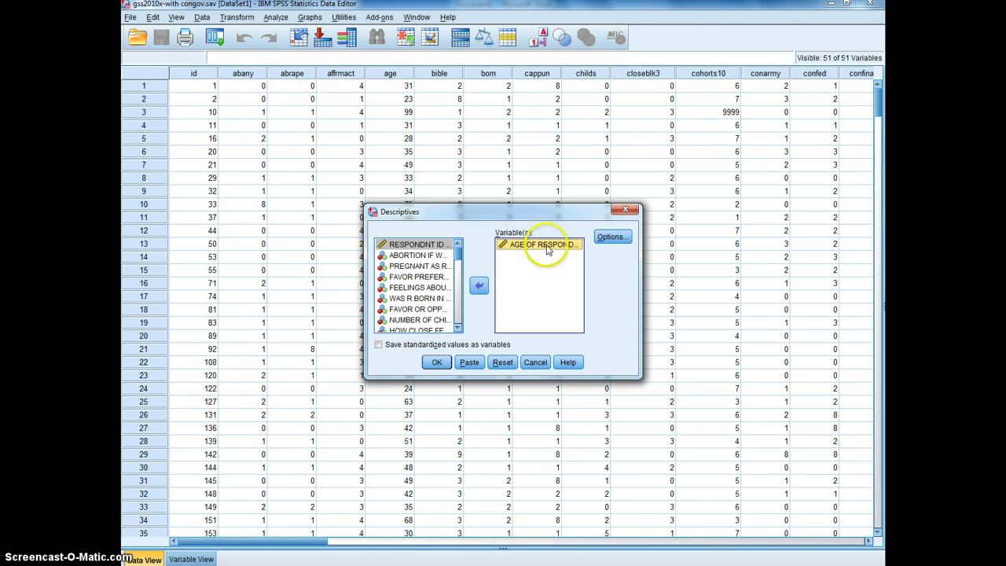
pyautogui.click(437, 363)
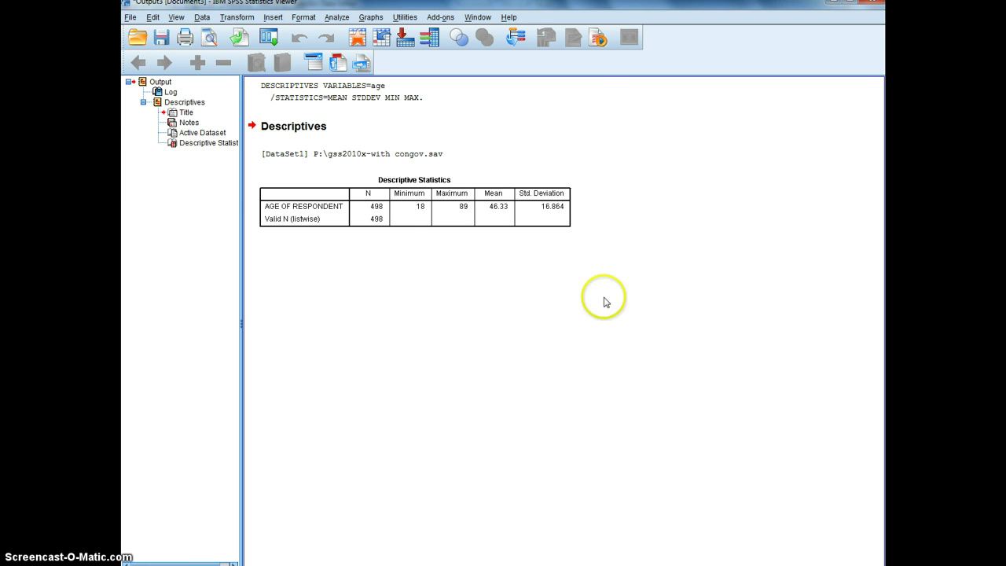
# Step: Select and activate the Descriptive Statistics table in the output
pyautogui.click(414, 210)
pyautogui.click(497, 210)
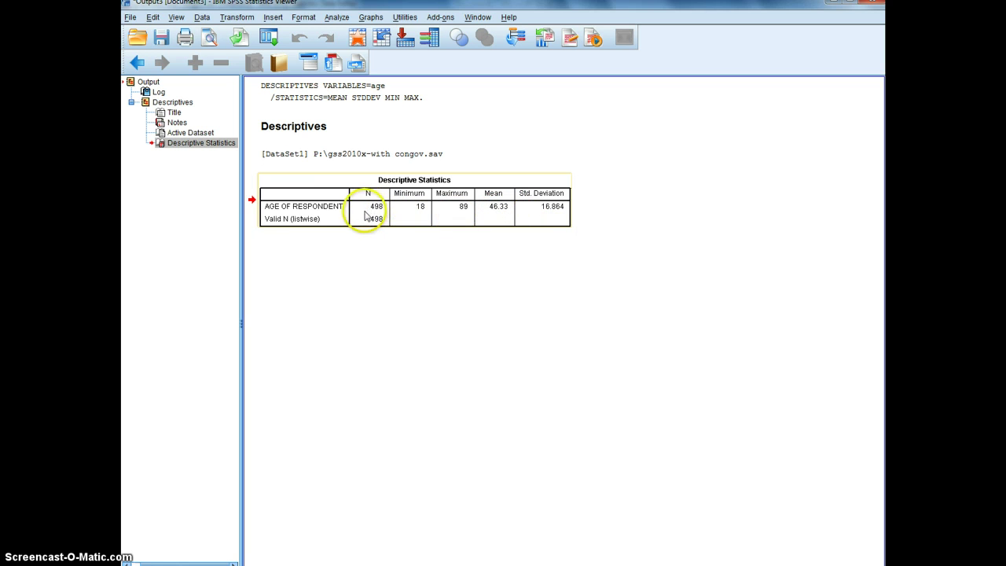
pyautogui.click(391, 247)
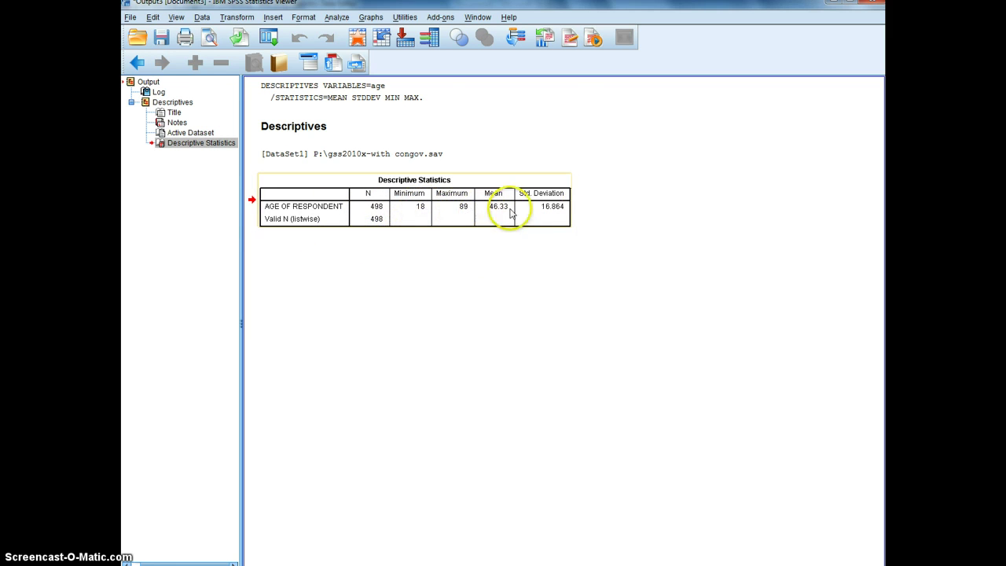
# Step: Use Select Cases to keep a random sample of approximately 1% of cases
pyautogui.click(267, 39)
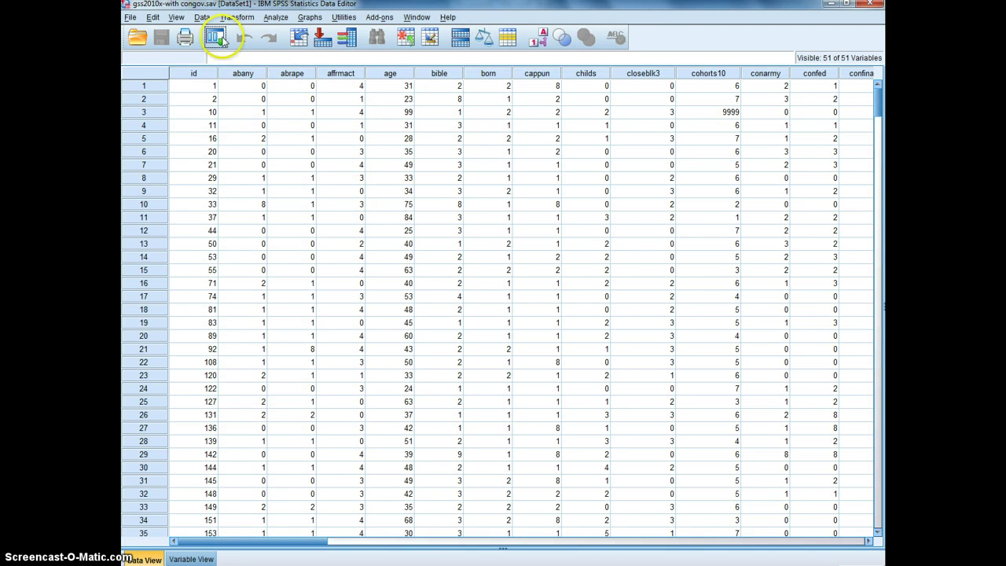
pyautogui.click(202, 18)
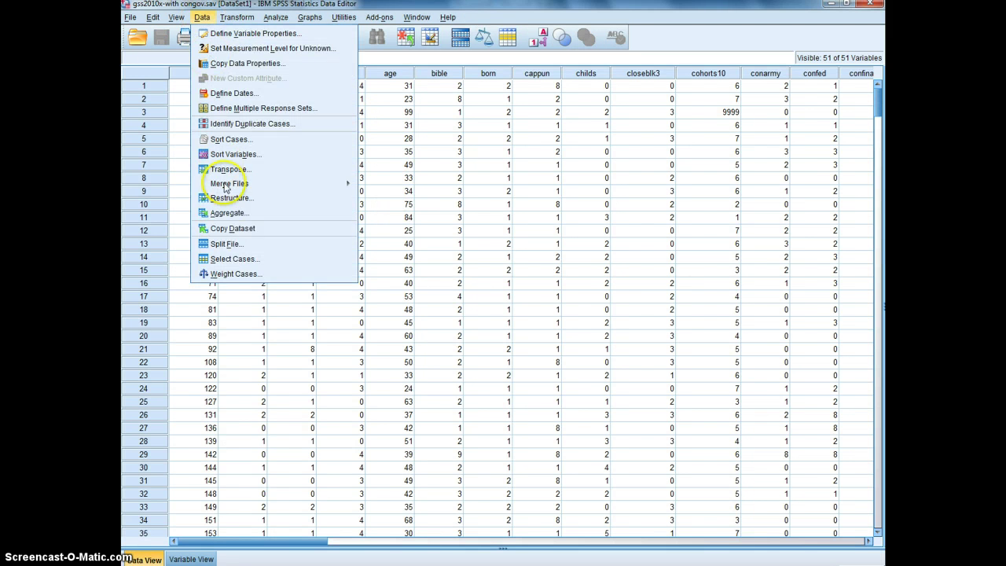
pyautogui.click(236, 259)
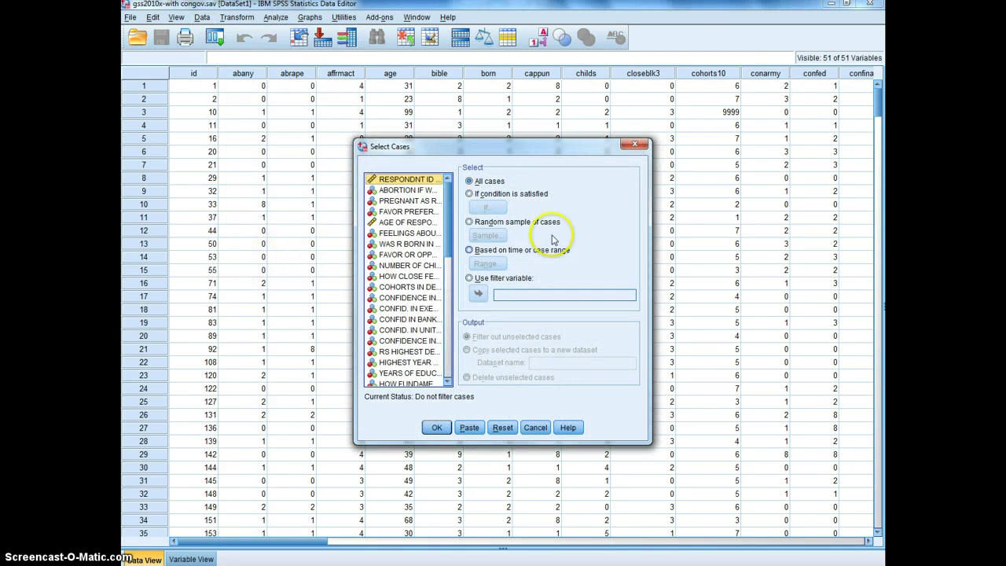
pyautogui.click(475, 223)
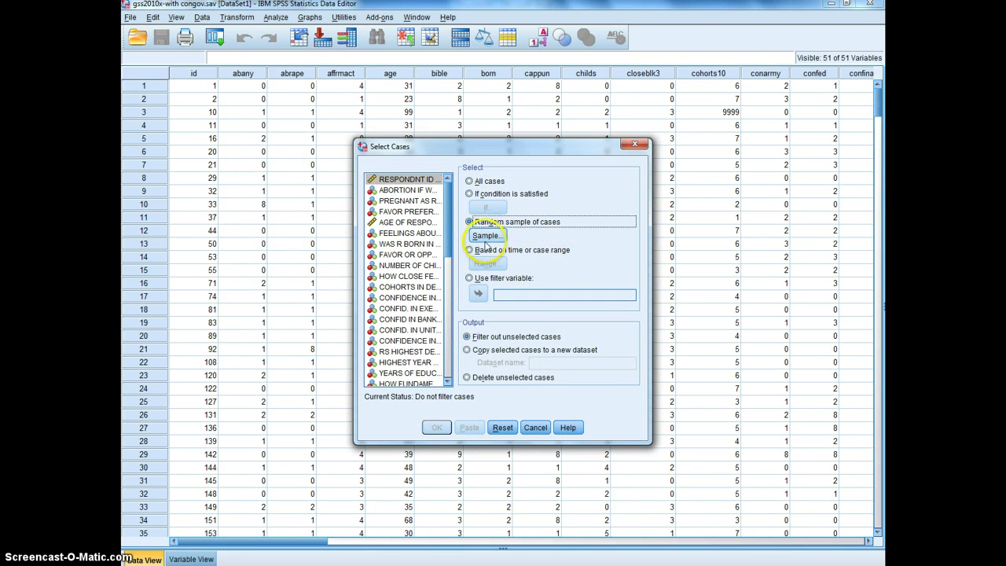
pyautogui.click(485, 238)
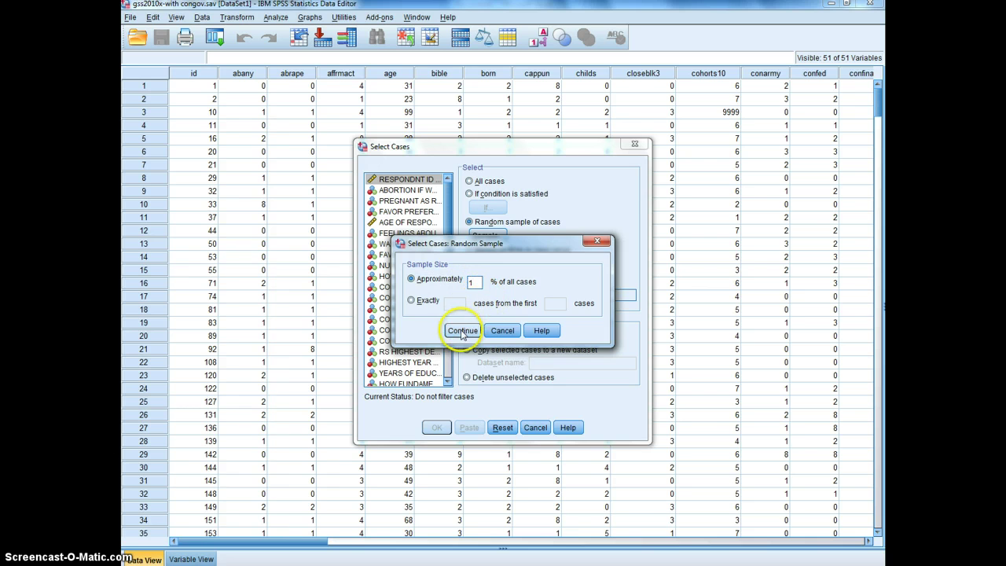
pyautogui.click(462, 331)
pyautogui.click(436, 428)
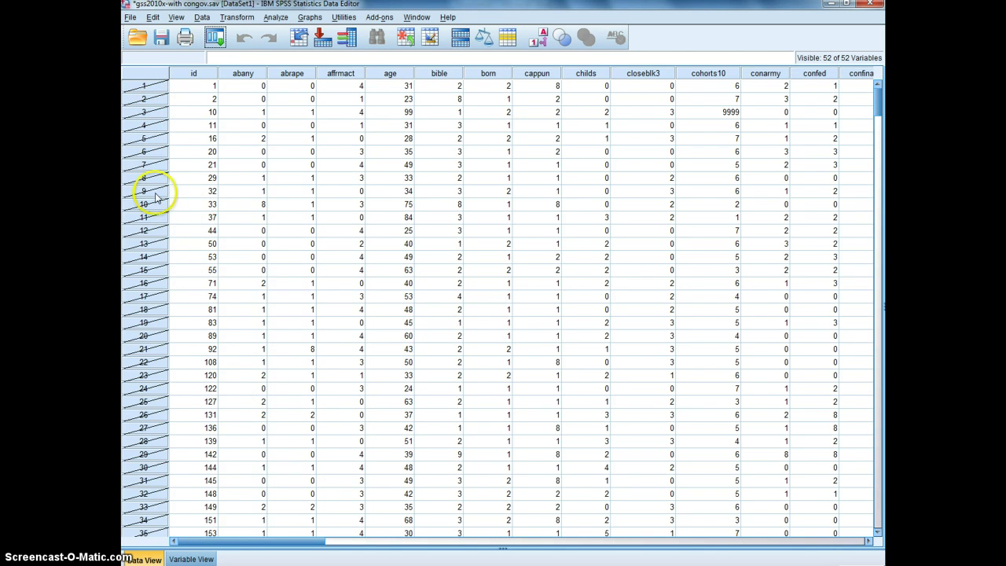
# Step: Scroll through the data grid to check that the excluded rows are crossed out
pyautogui.scroll(-20, 144, 317)
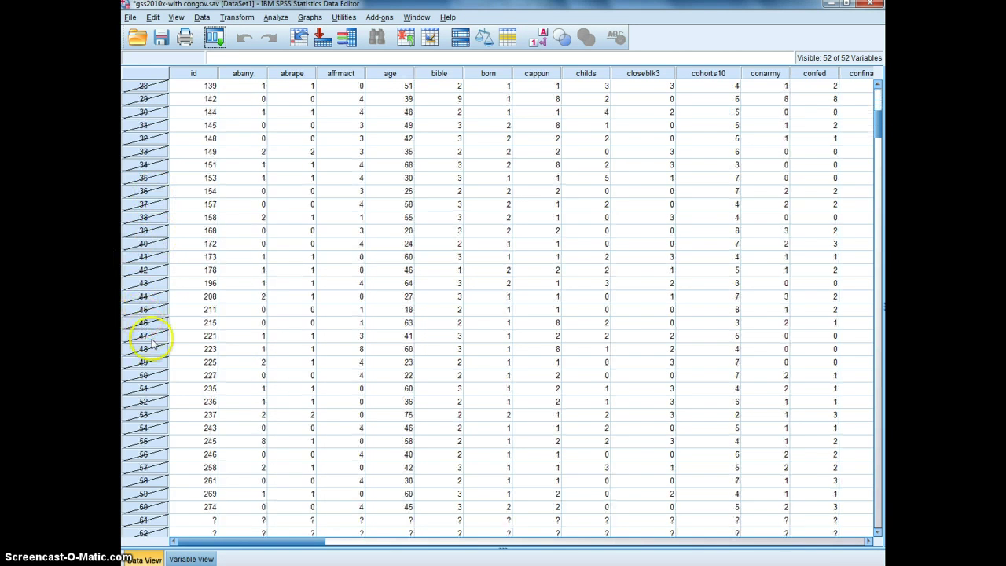
pyautogui.scroll(-20, 153, 337)
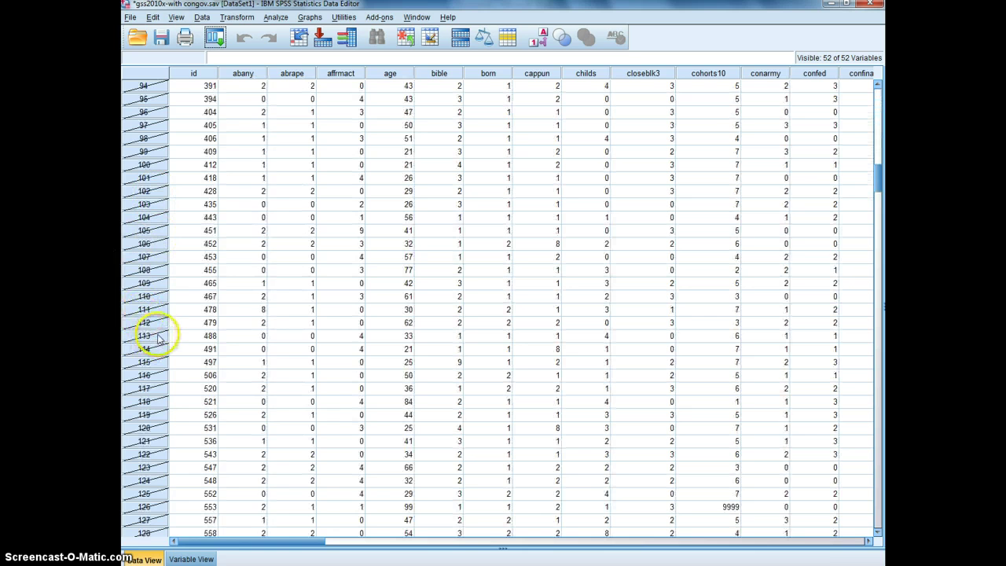
pyautogui.scroll(-13, 157, 337)
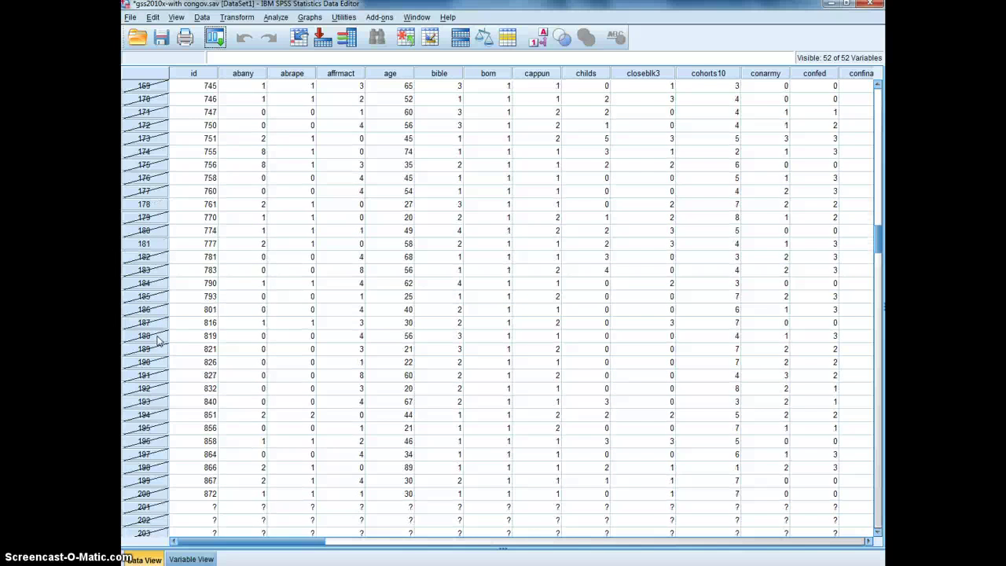
pyautogui.scroll(20, 159, 339)
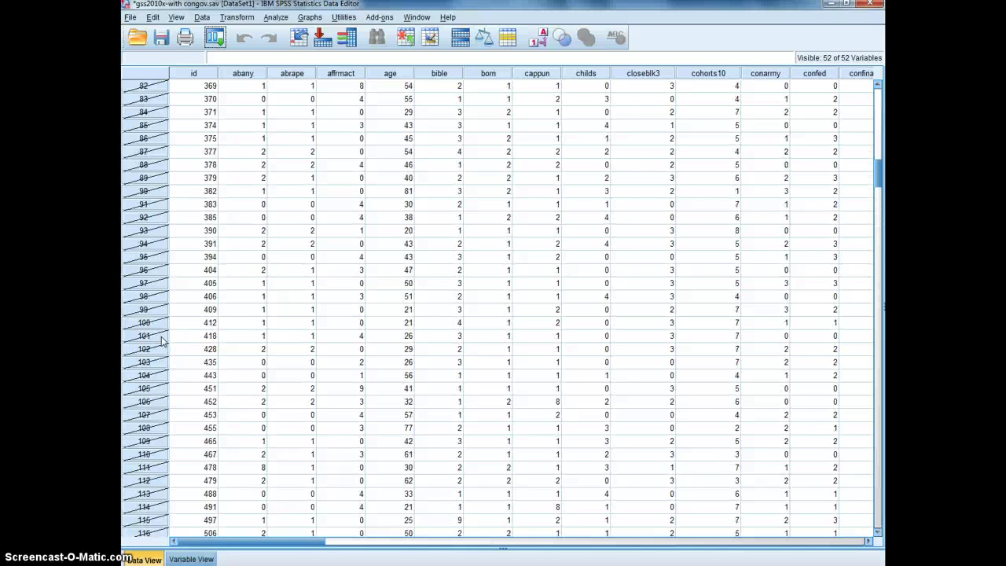
pyautogui.scroll(19, 161, 340)
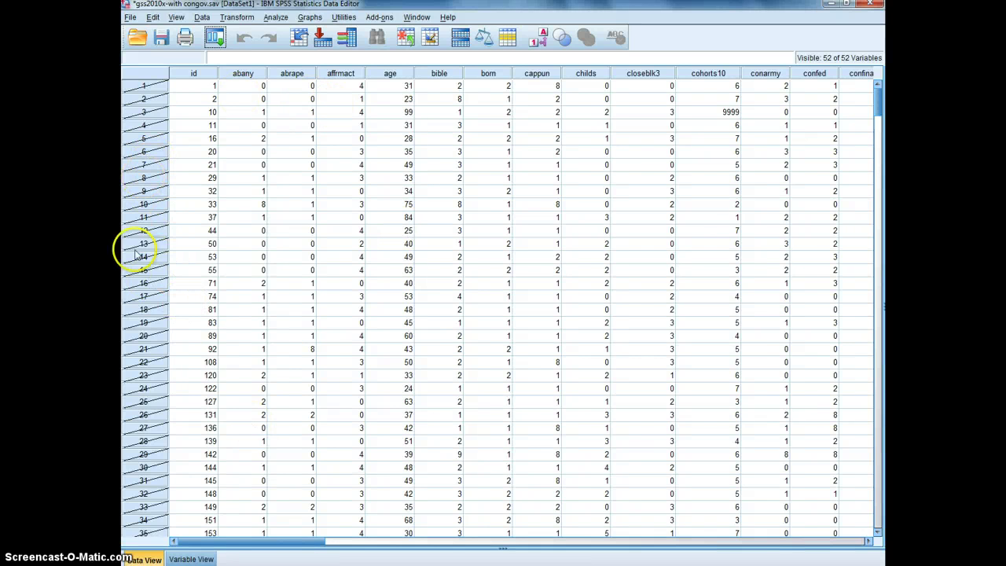
pyautogui.scroll(-15, 135, 251)
pyautogui.scroll(12, 259, 87)
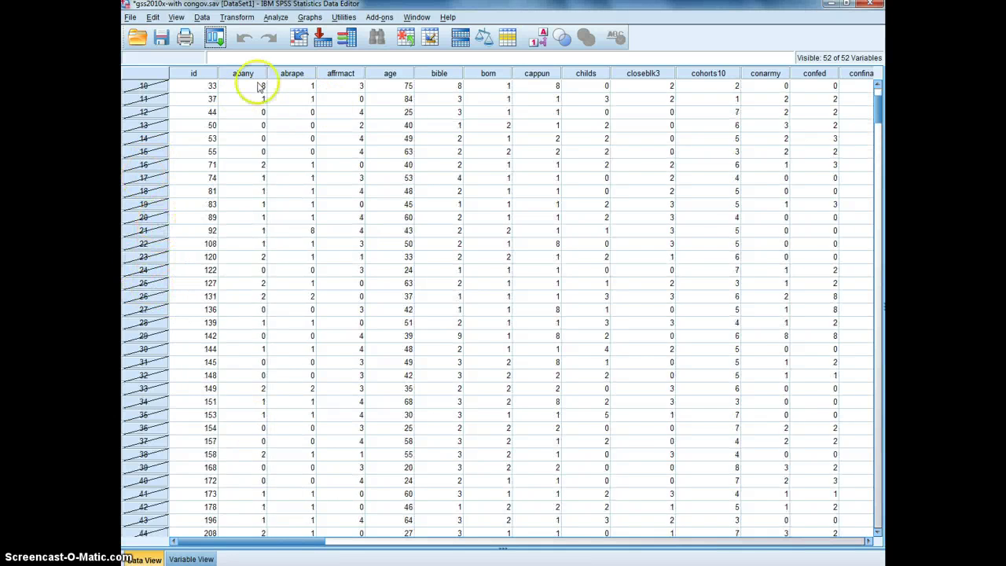
# Step: Run AGE Descriptives on the 1% subsample: N 7, min 27, max 63, SD 13.683
pyautogui.click(277, 18)
pyautogui.moveTo(322, 46)
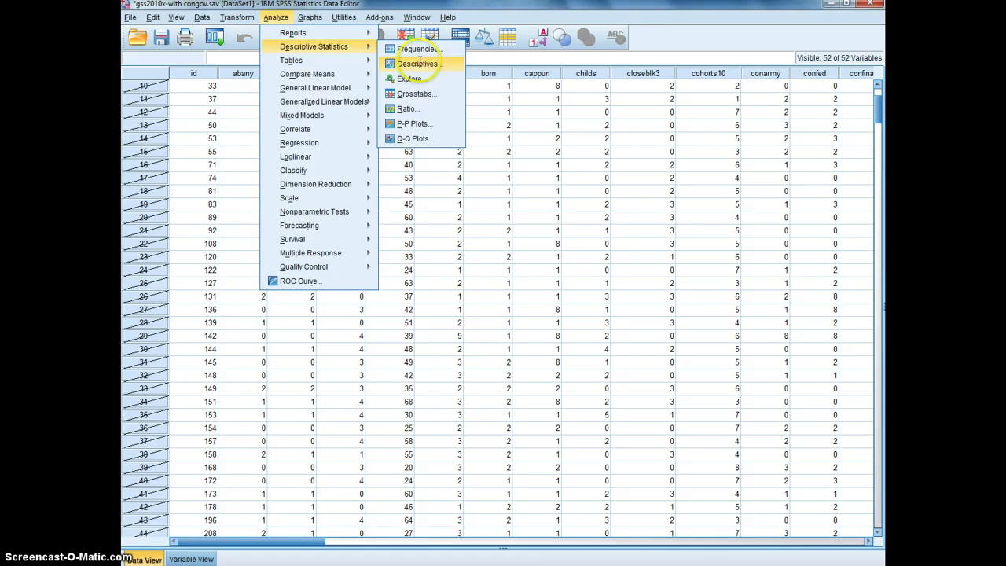
pyautogui.click(419, 63)
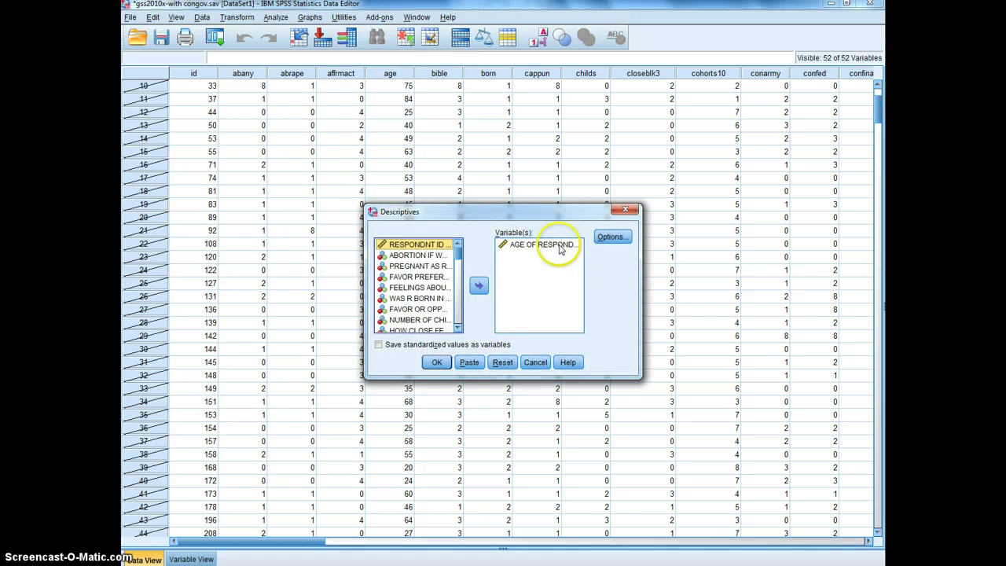
pyautogui.click(437, 362)
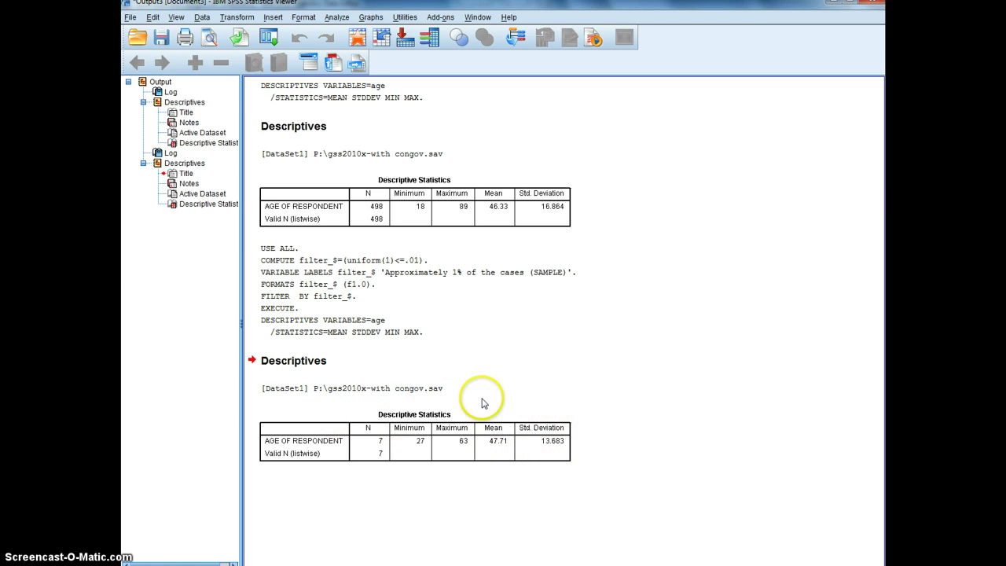
# Step: Turn the filter off by switching Select Cases back to All cases
pyautogui.hotkey('alt', 'Tab')
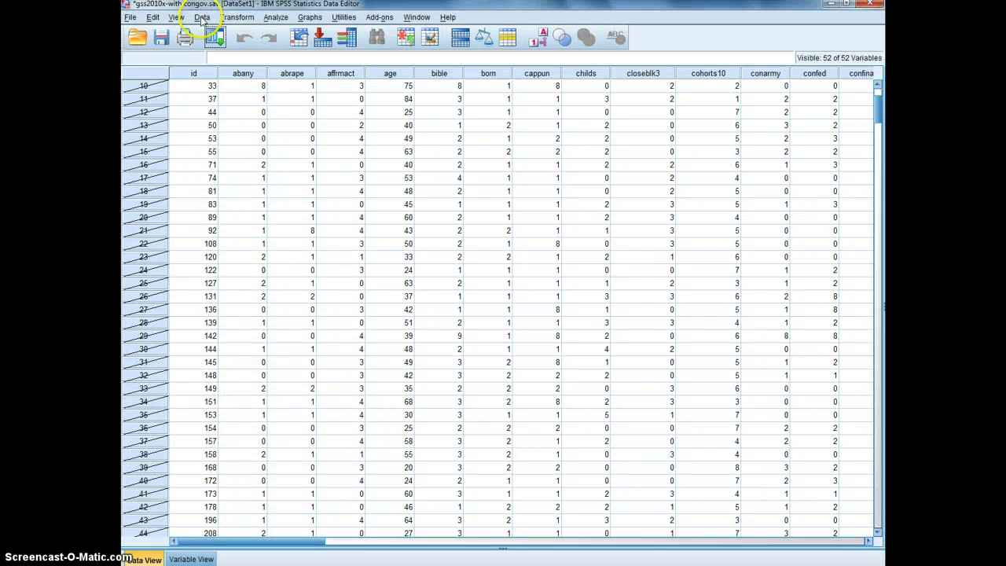
pyautogui.click(201, 17)
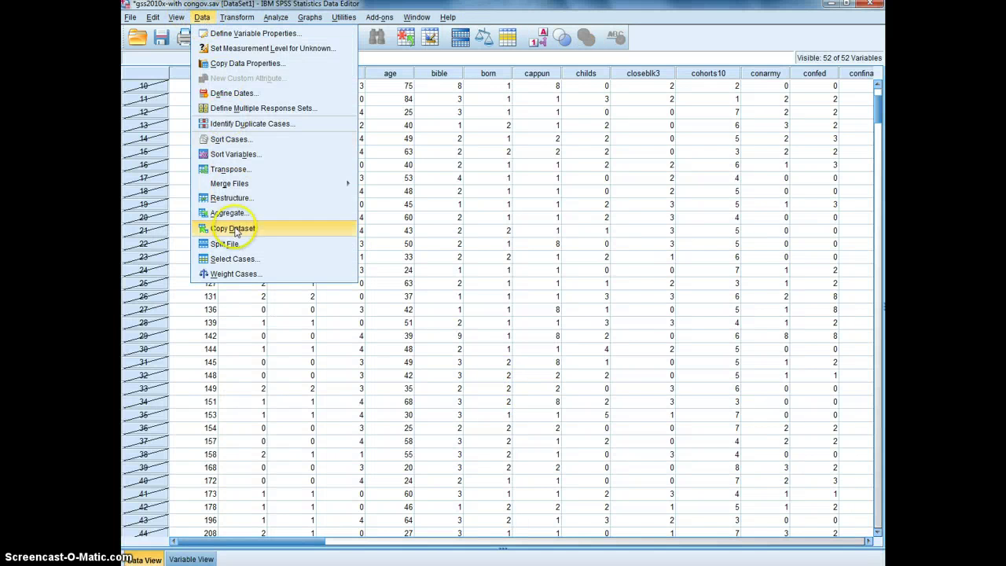
pyautogui.click(240, 259)
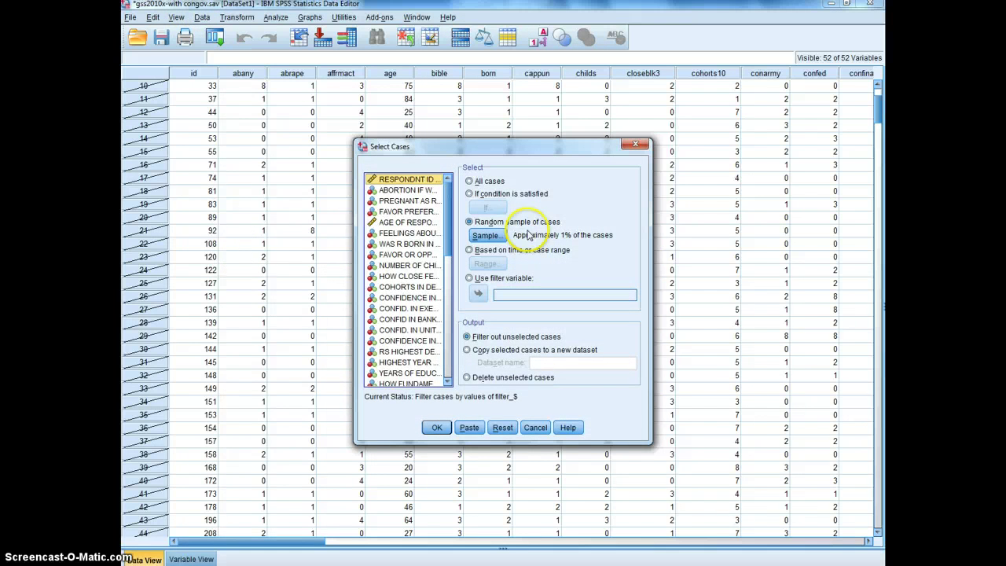
pyautogui.click(470, 182)
pyautogui.click(437, 426)
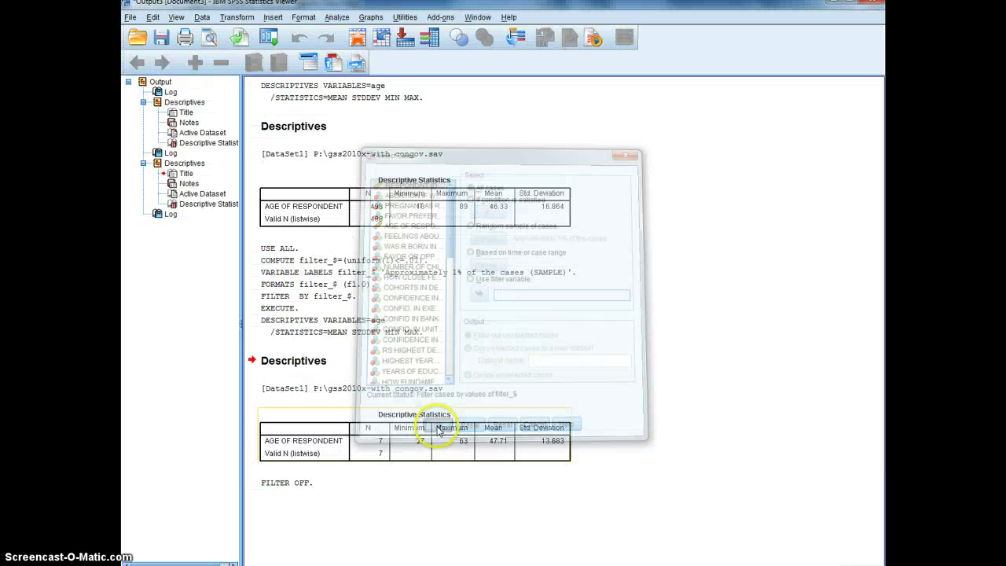
pyautogui.click(285, 493)
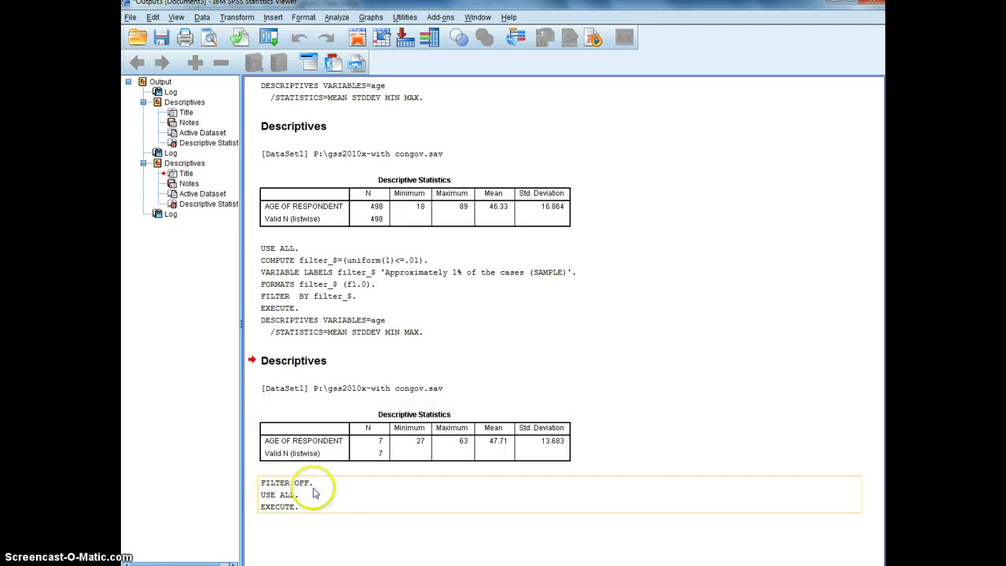
pyautogui.click(330, 540)
# Step: Draw a new random sample of approximately 1% of cases
pyautogui.hotkey('alt', 'Tab')
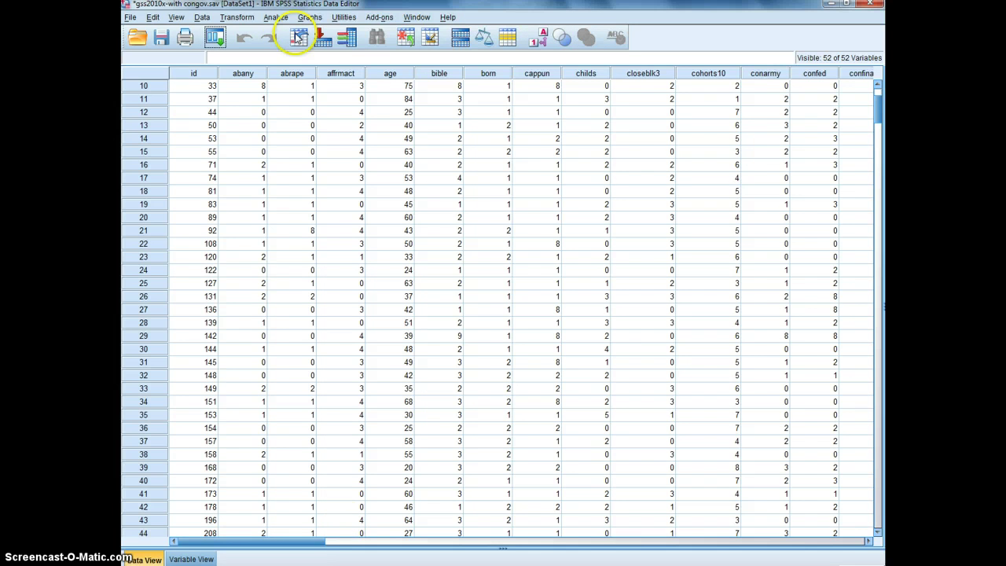
pyautogui.click(203, 17)
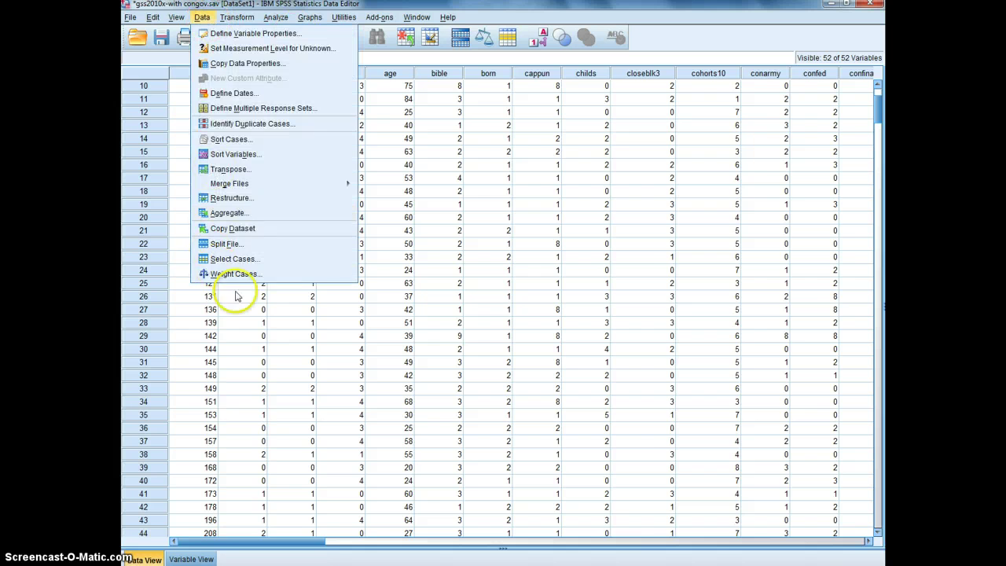
pyautogui.click(250, 260)
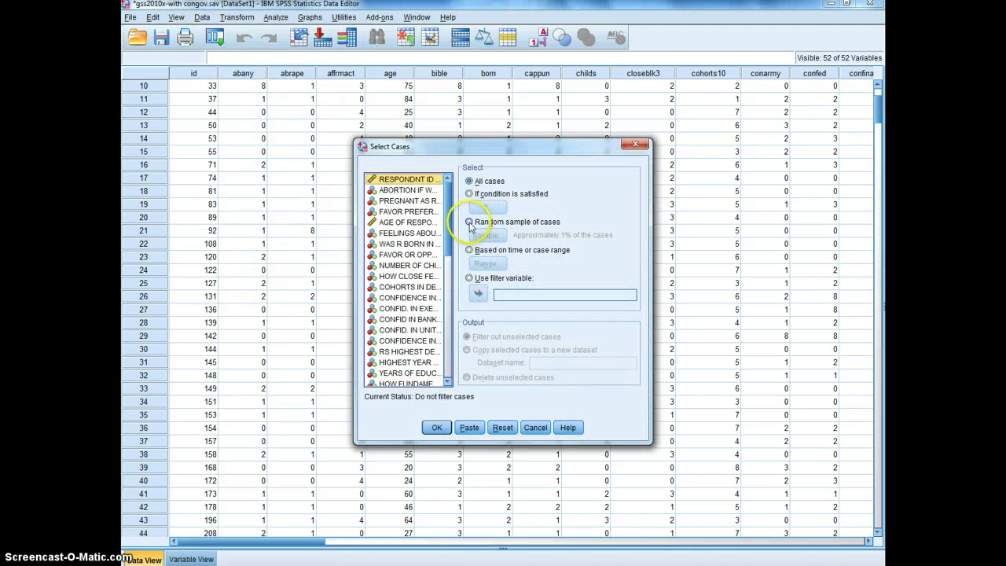
pyautogui.click(470, 222)
pyautogui.click(485, 235)
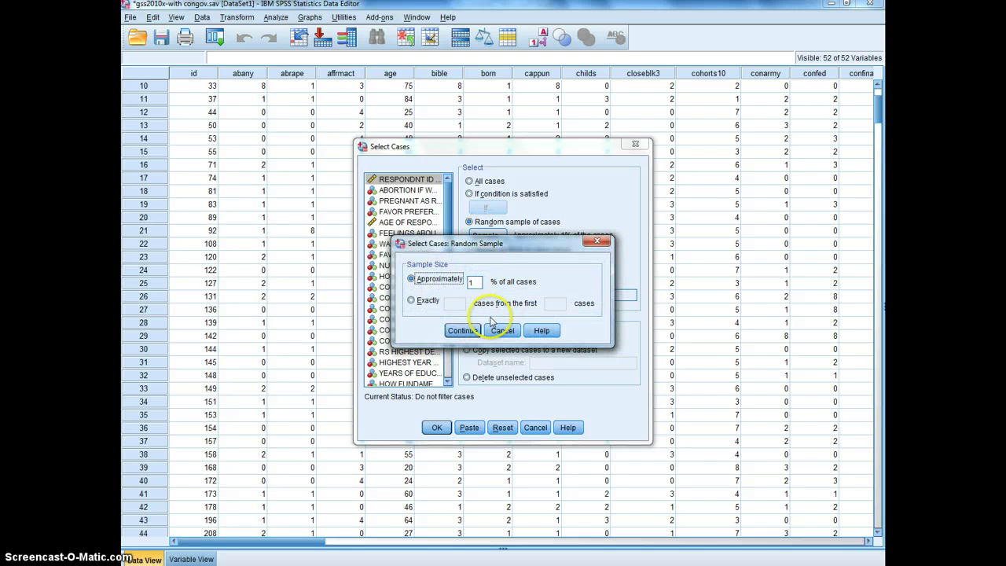
pyautogui.click(461, 330)
pyautogui.click(434, 426)
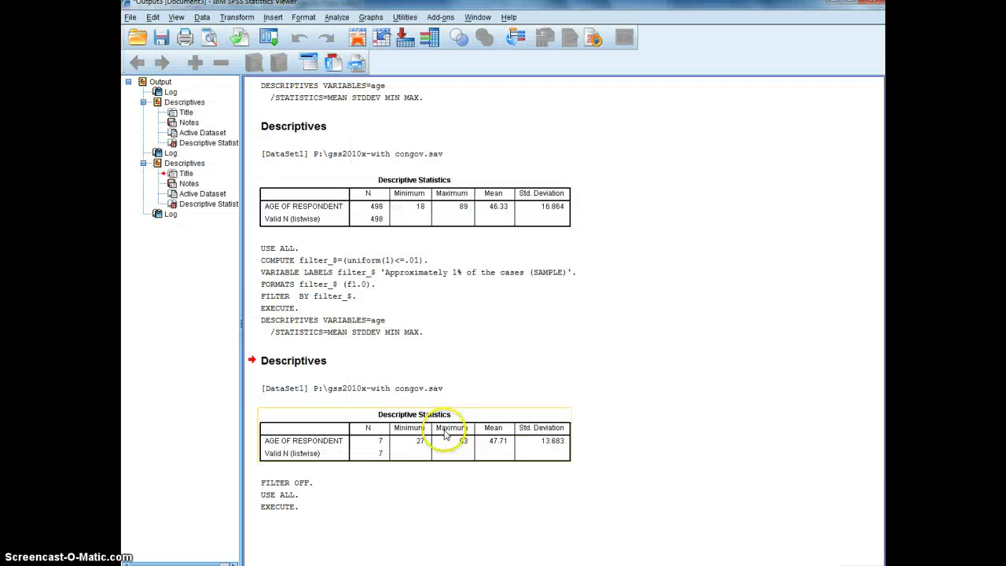
# Step: Run AGE Descriptives on this sample: N 5, min 26, max 65, mean 51.40
pyautogui.click(346, 18)
pyautogui.moveTo(385, 46)
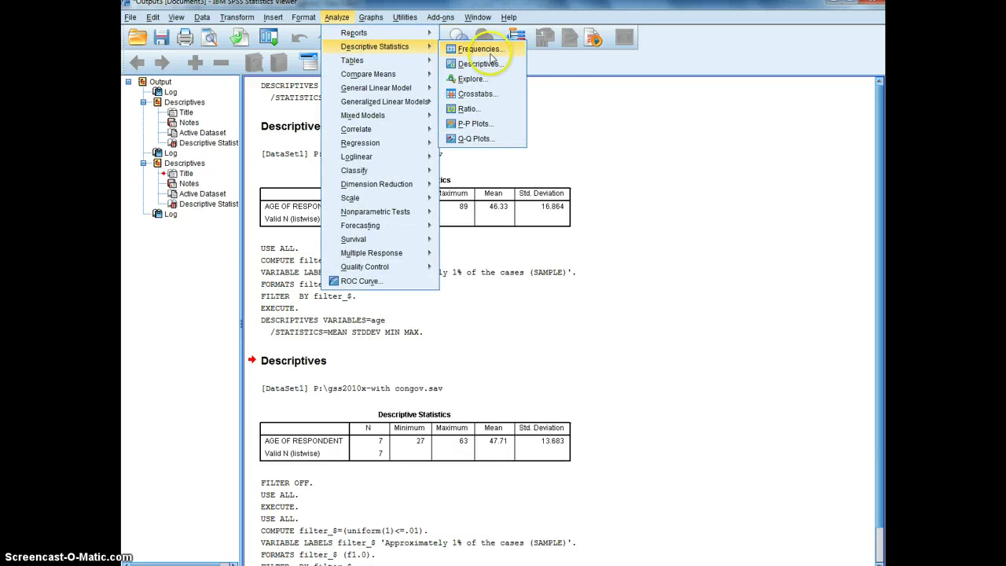
pyautogui.click(487, 63)
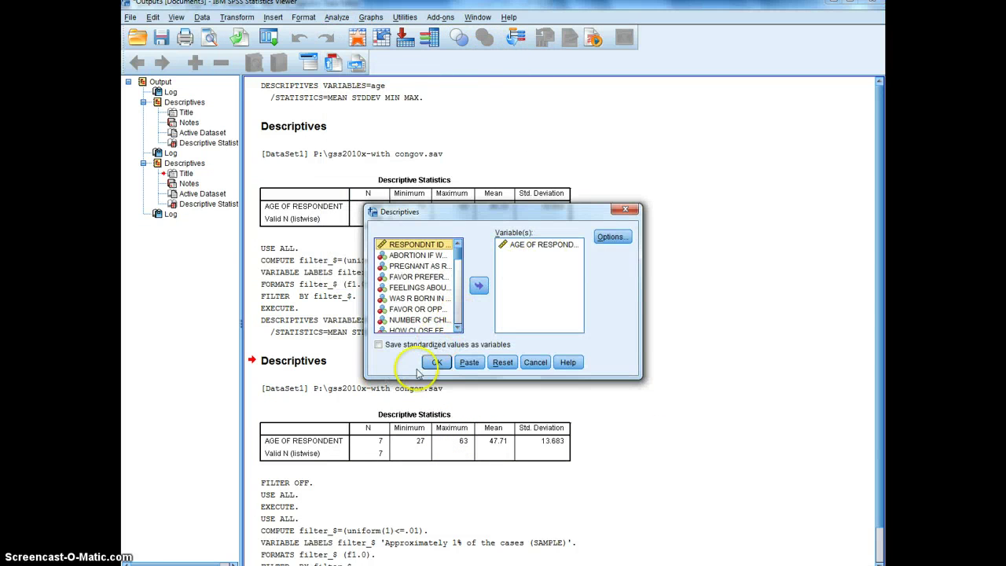
pyautogui.click(440, 364)
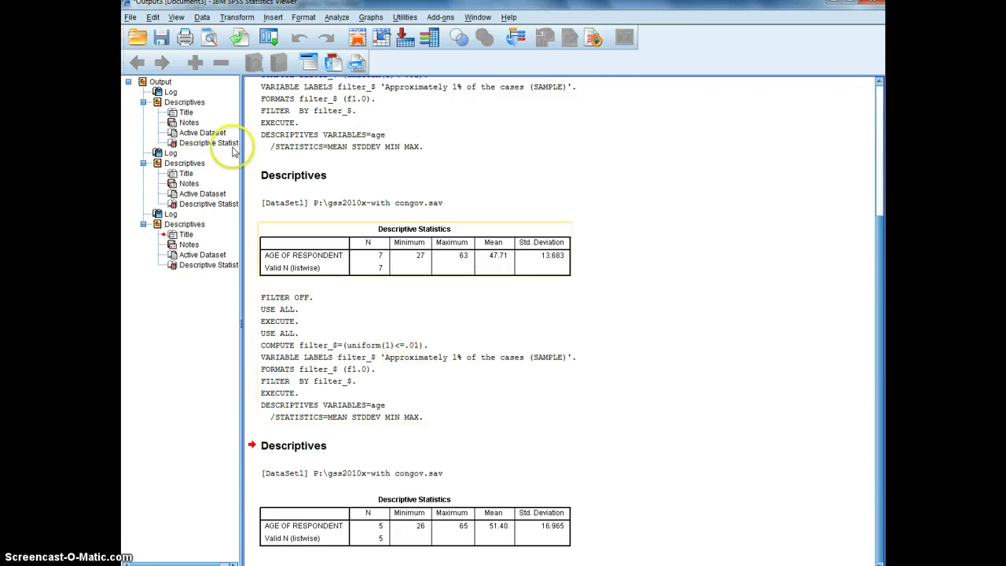
# Step: Reset to all cases and draw another approximately 1% random sample
pyautogui.click(201, 17)
pyautogui.click(292, 232)
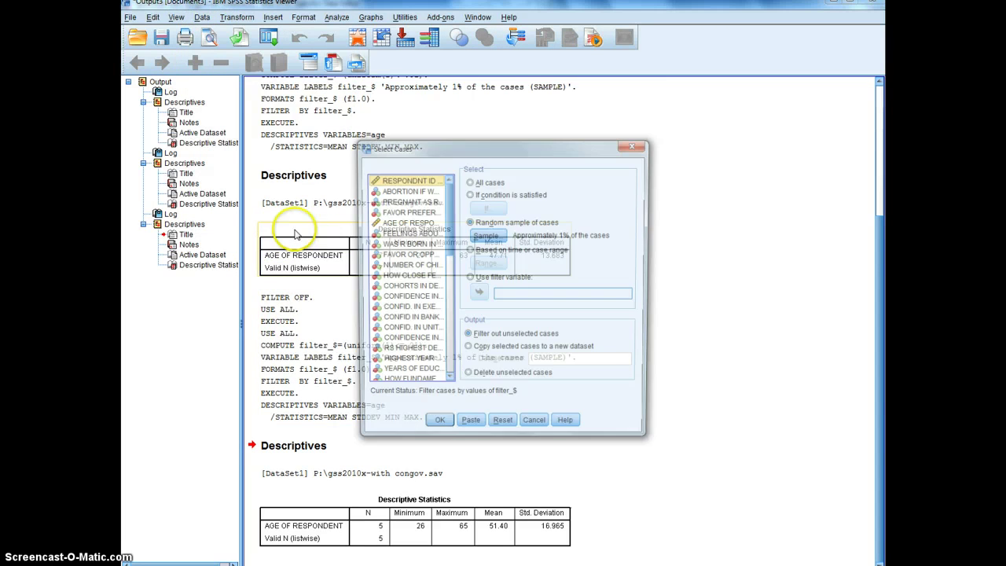
pyautogui.click(480, 183)
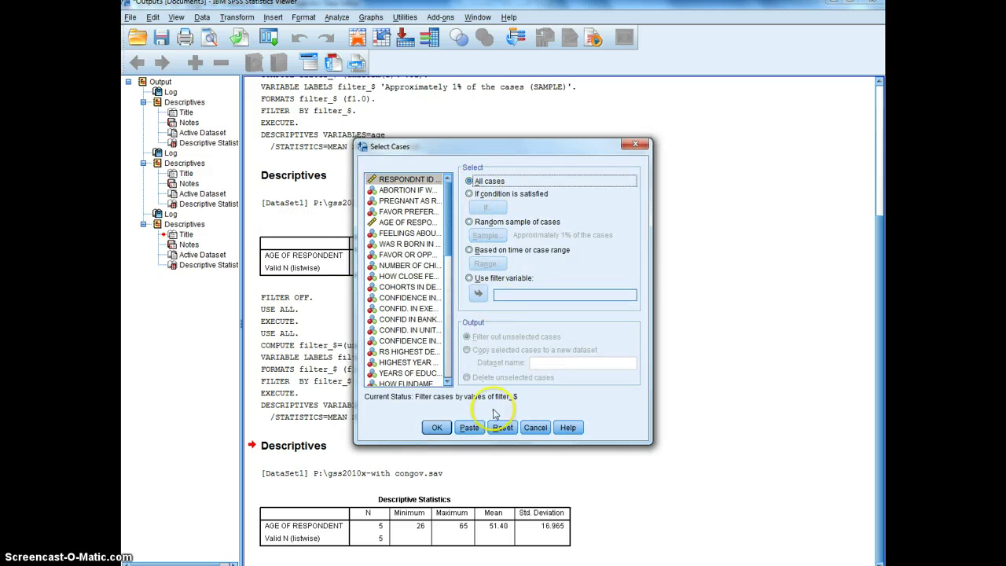
pyautogui.click(440, 426)
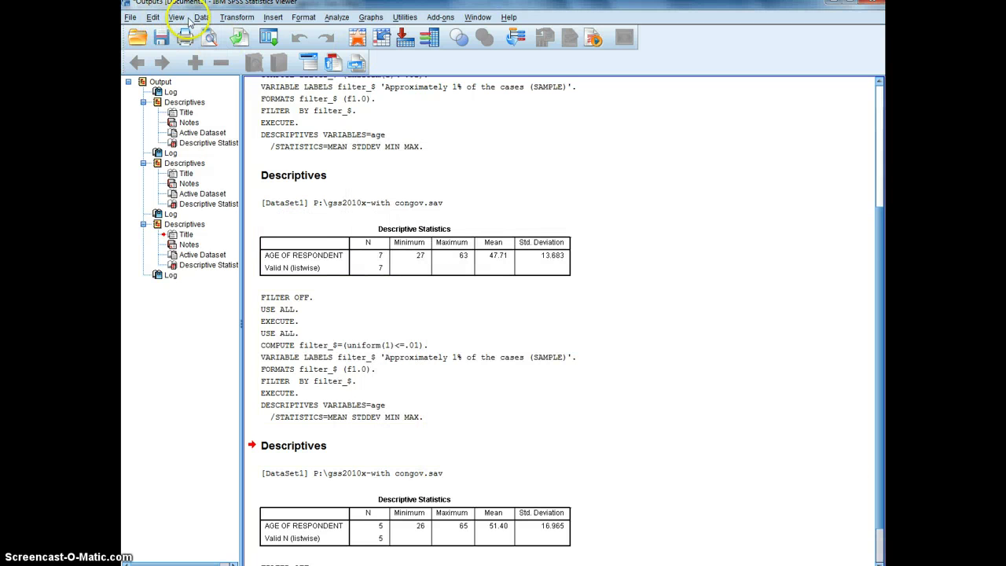
pyautogui.click(201, 17)
pyautogui.click(236, 231)
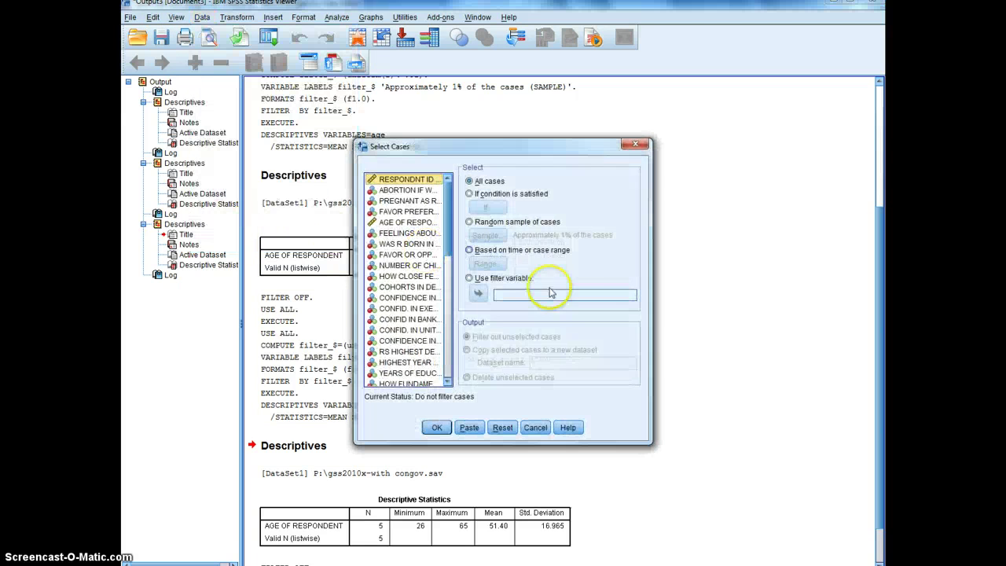
pyautogui.click(471, 221)
pyautogui.click(484, 235)
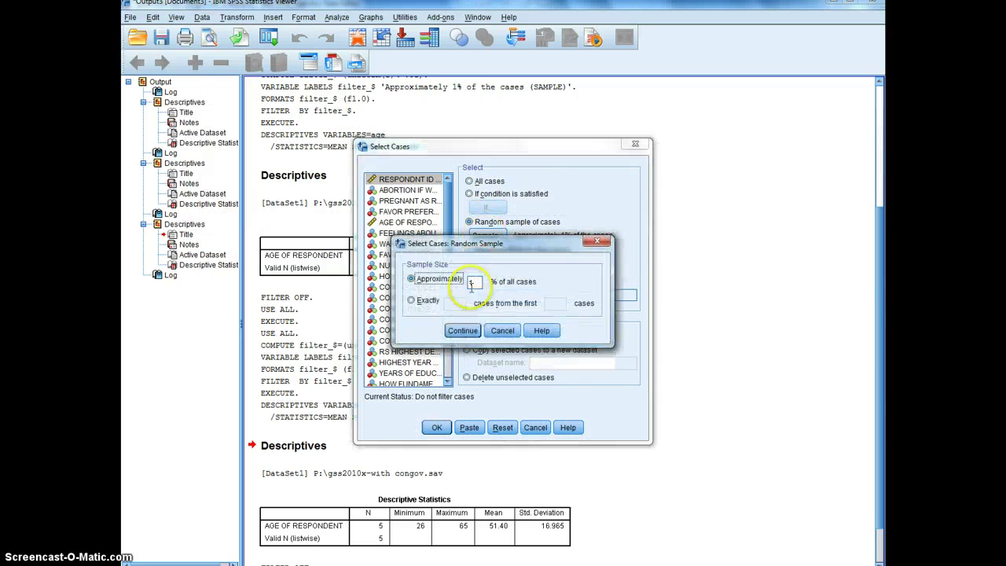
pyautogui.click(471, 329)
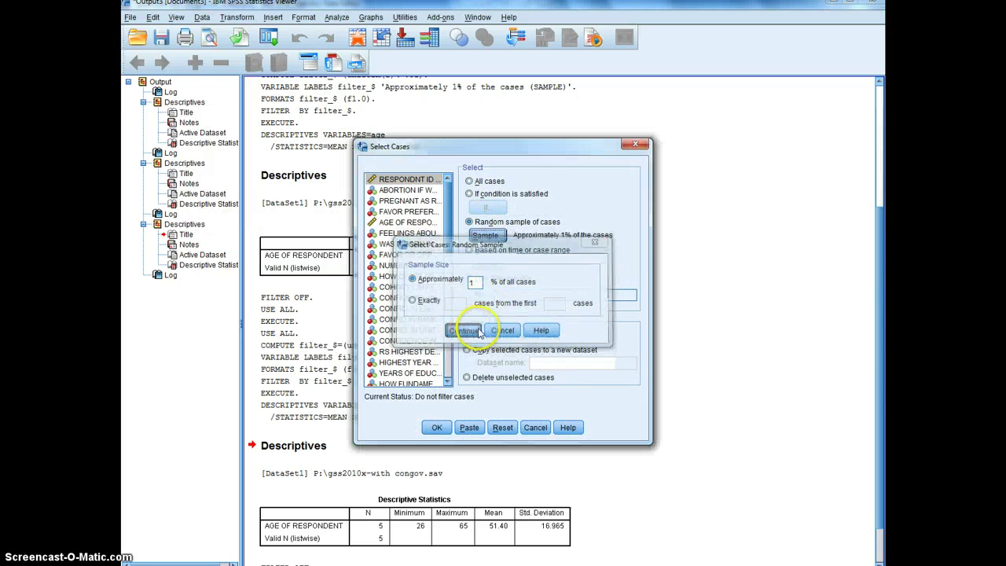
pyautogui.click(437, 427)
# Step: Run AGE Descriptives on the third 1% sample, giving N 3
pyautogui.click(336, 17)
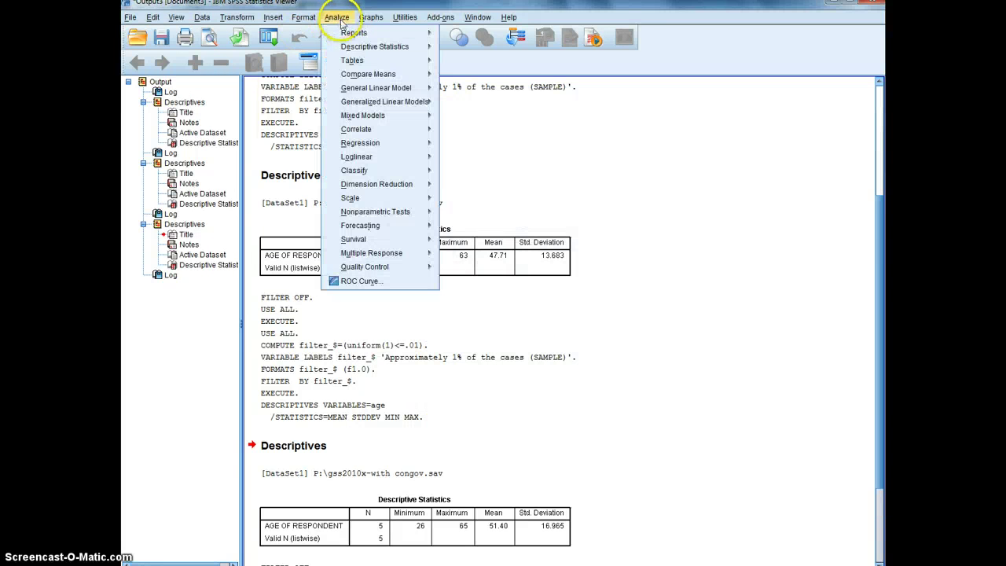
pyautogui.moveTo(375, 49)
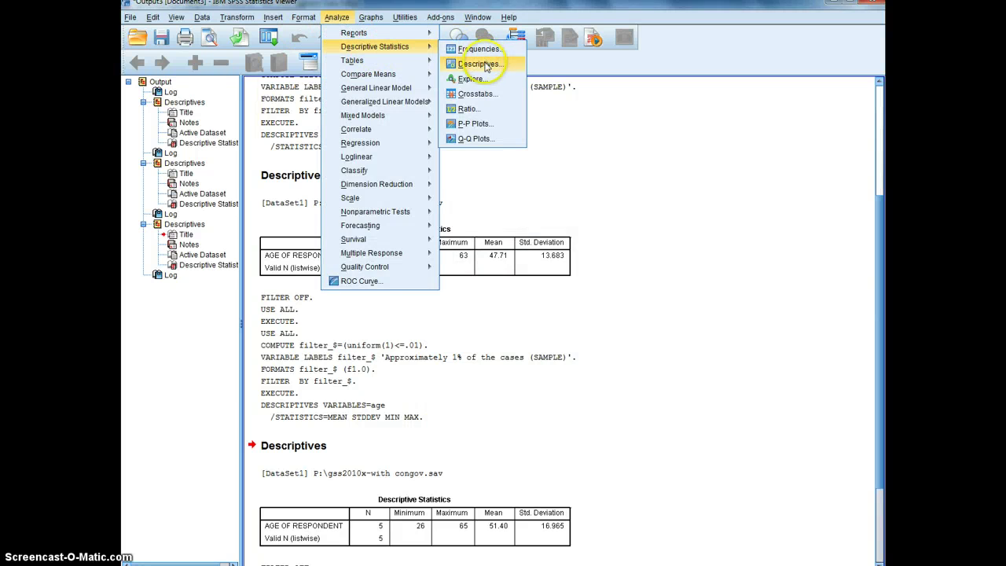
pyautogui.click(478, 64)
pyautogui.click(436, 362)
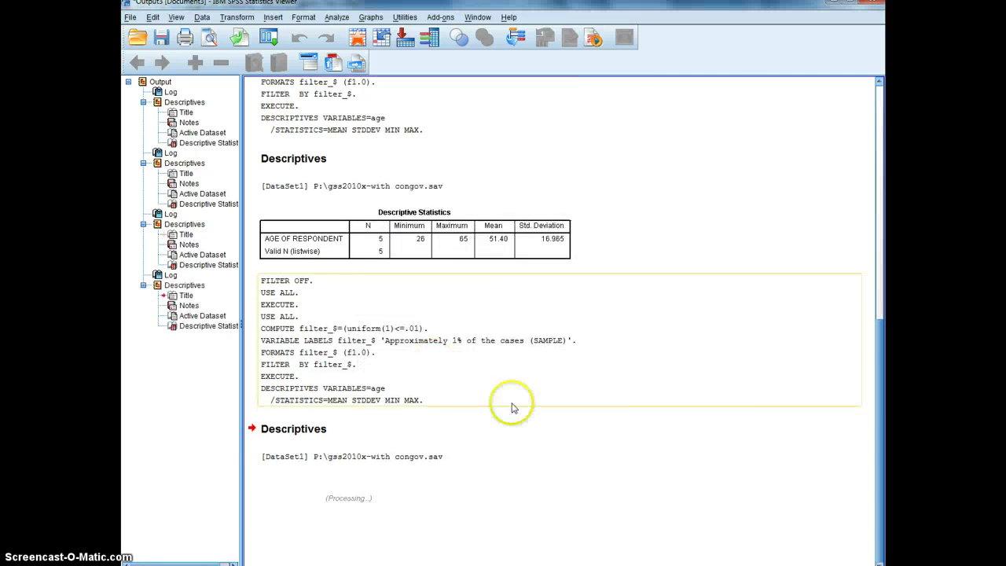
pyautogui.scroll(3, 522, 416)
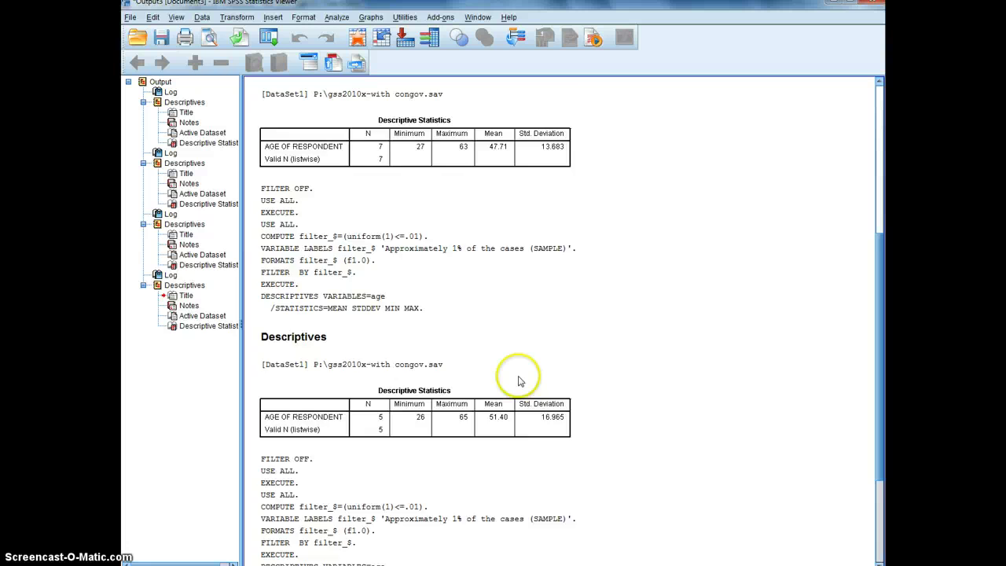
pyautogui.scroll(-3, 521, 386)
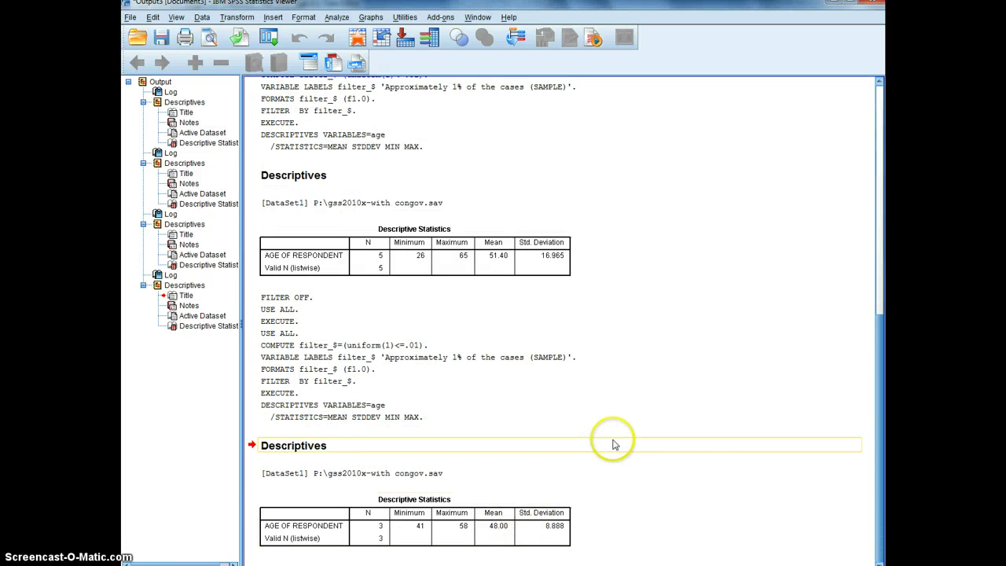
pyautogui.scroll(3, 609, 439)
pyautogui.scroll(5, 607, 438)
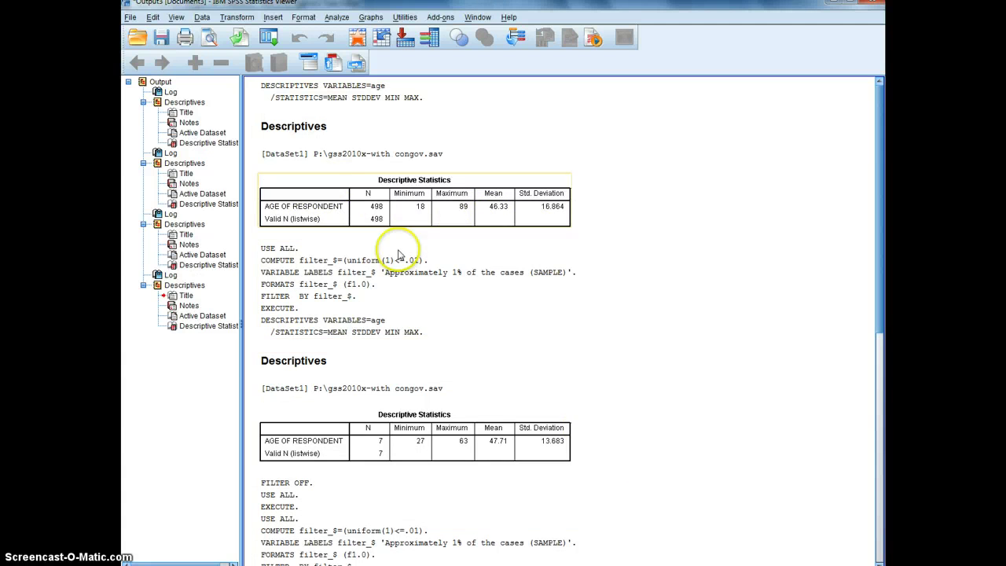
pyautogui.scroll(-5, 408, 318)
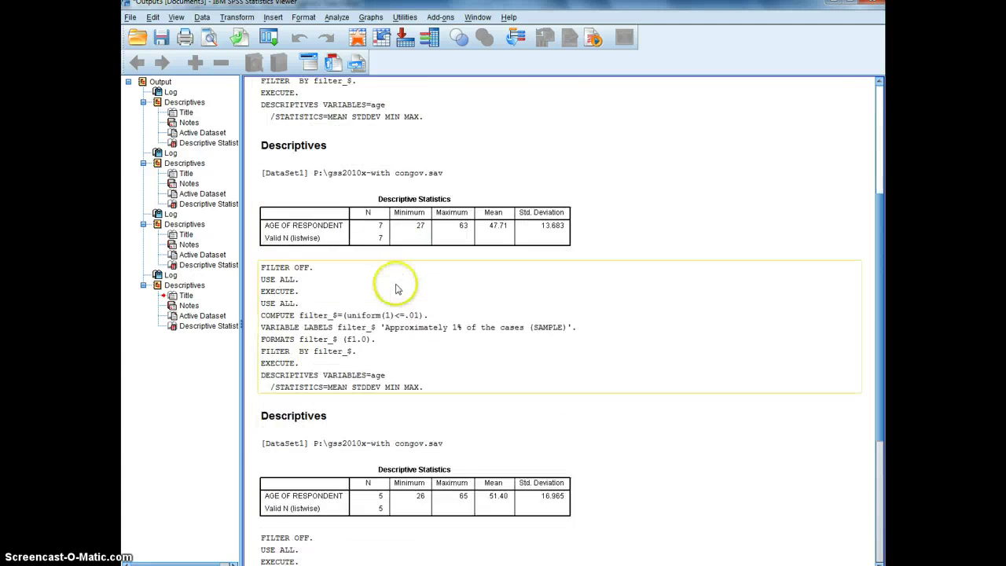
pyautogui.scroll(-3, 400, 386)
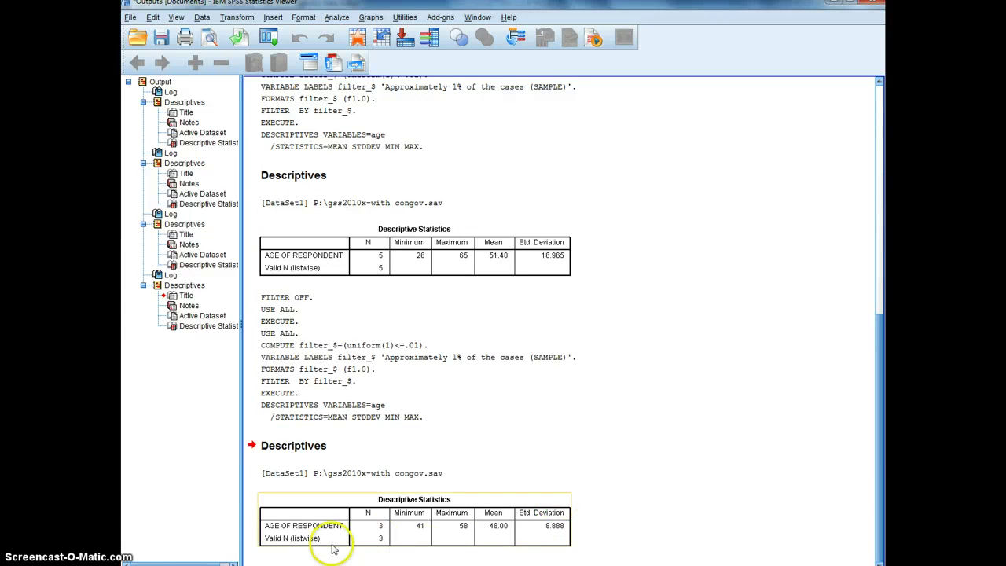
pyautogui.scroll(7, 517, 520)
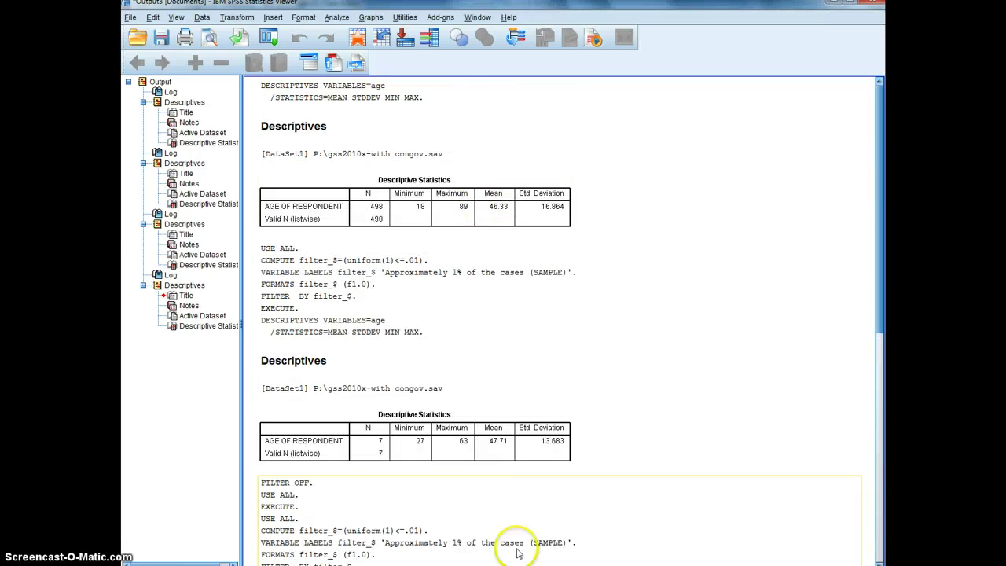
pyautogui.scroll(-7, 519, 542)
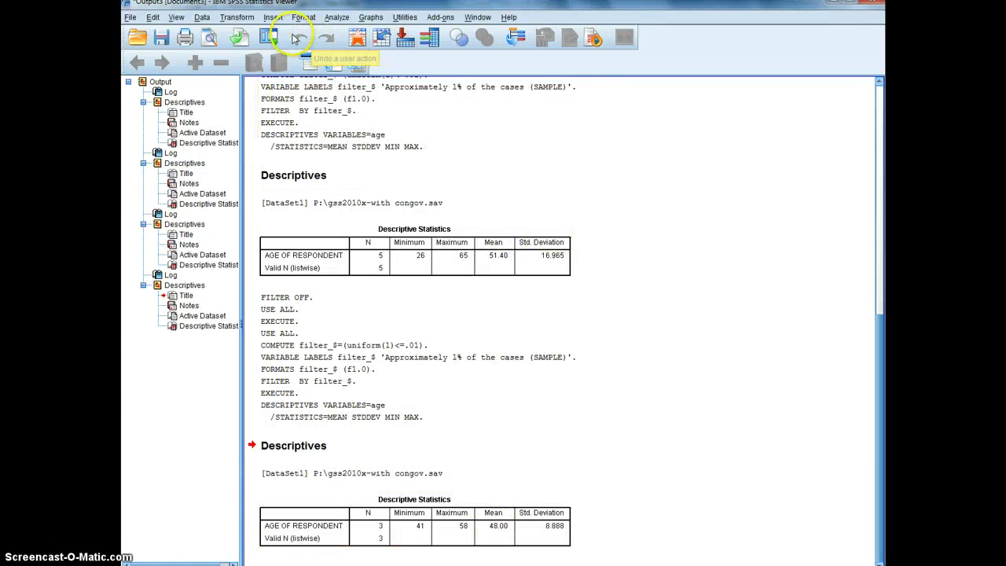
# Step: Restore all cases, then filter to a random sample of approximately 5% of cases
pyautogui.click(203, 18)
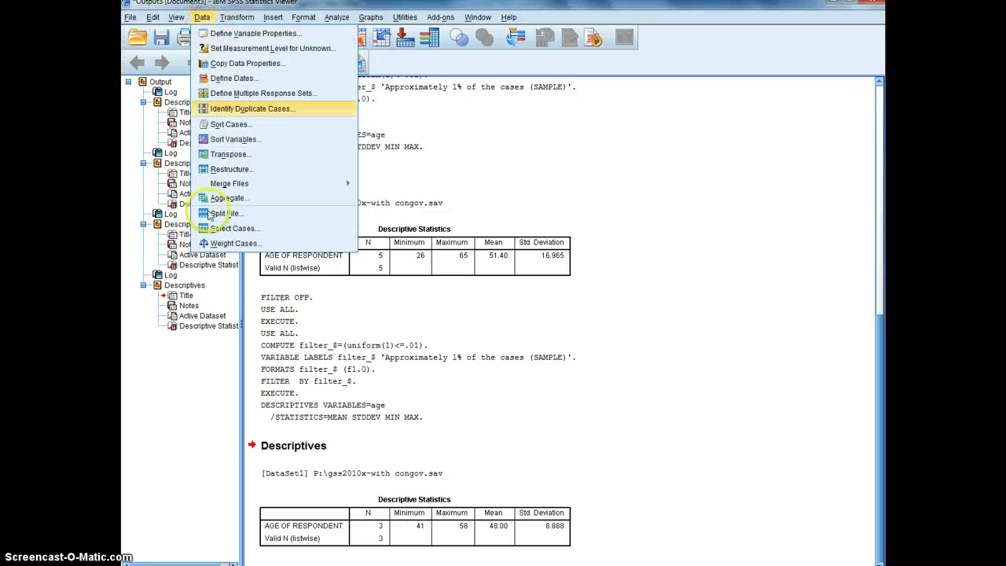
pyautogui.click(227, 229)
pyautogui.click(471, 184)
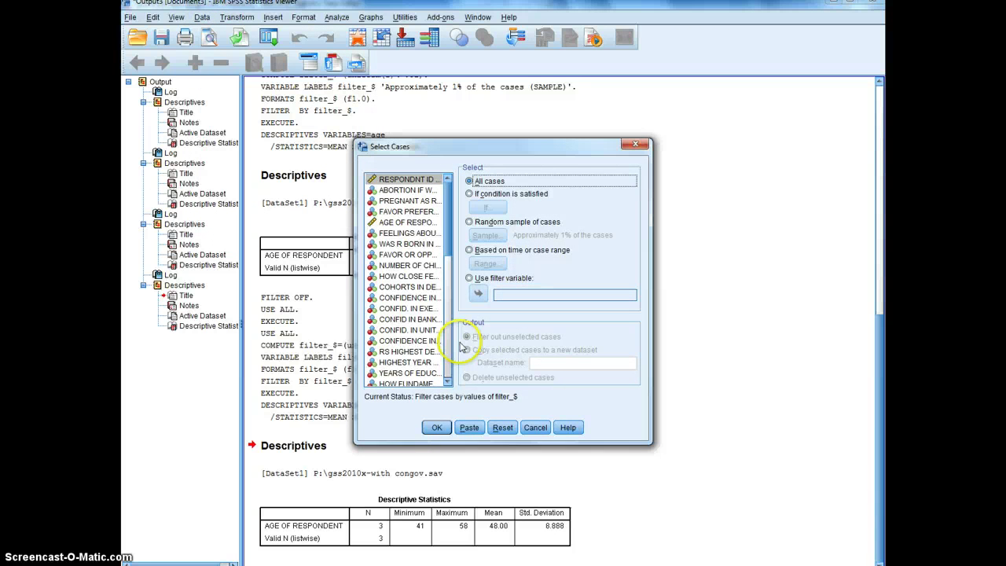
pyautogui.click(436, 427)
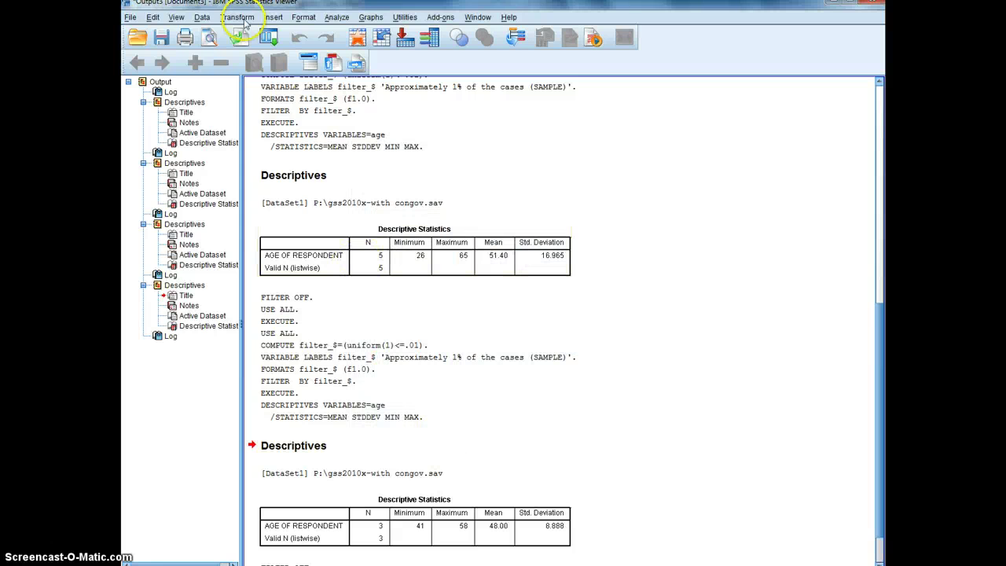
pyautogui.click(203, 17)
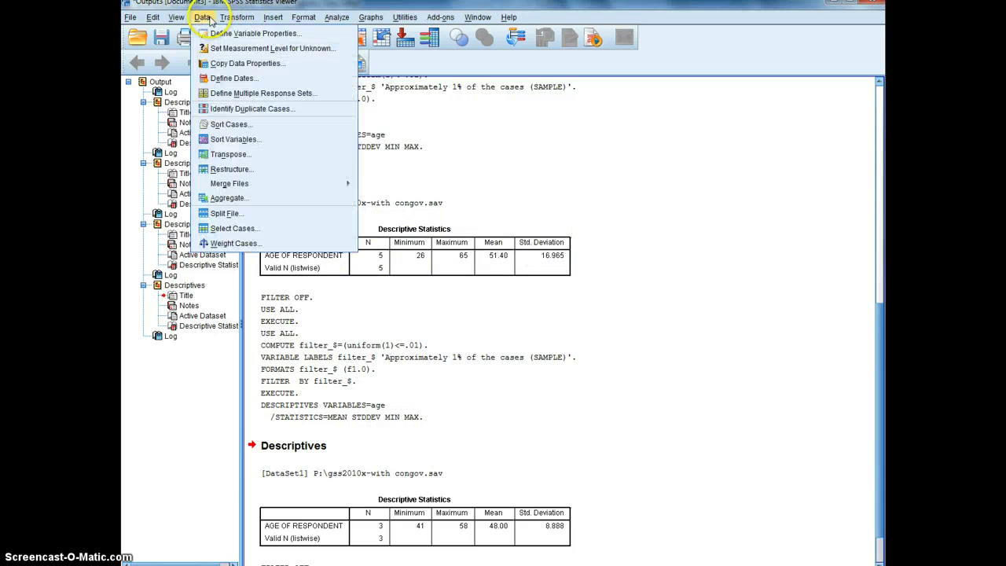
pyautogui.click(227, 229)
pyautogui.click(469, 223)
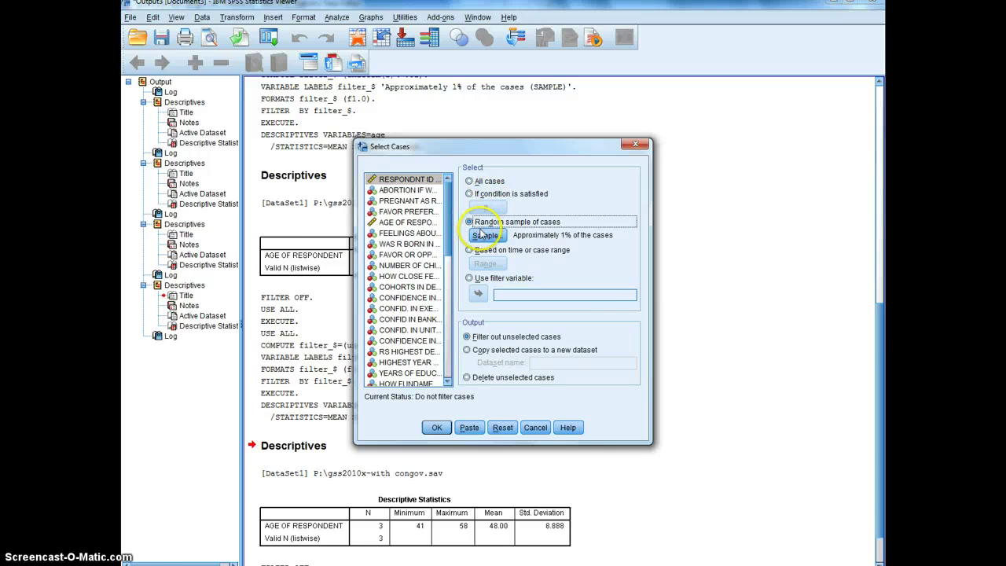
pyautogui.click(488, 235)
pyautogui.moveTo(477, 283); pyautogui.dragTo(461, 285)
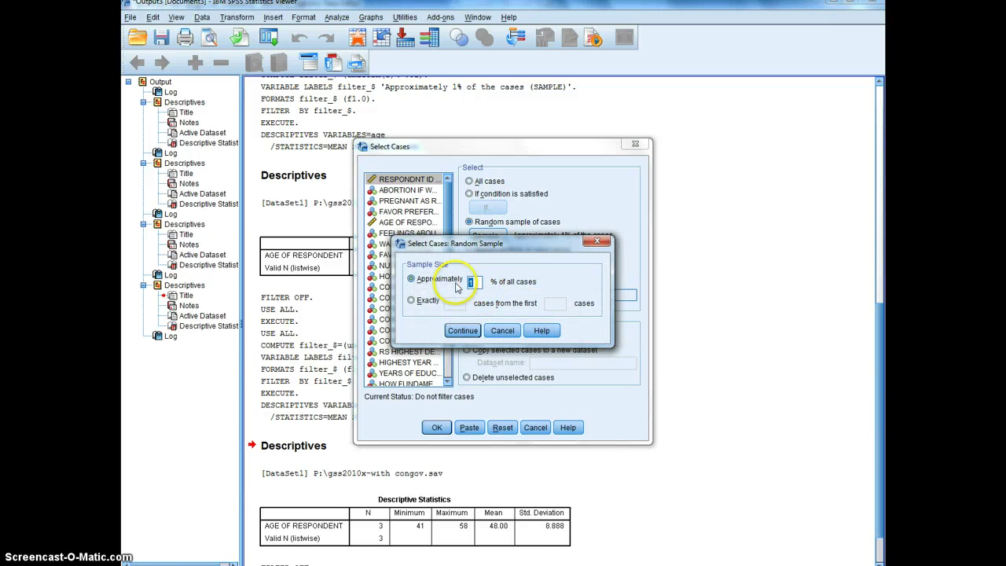
pyautogui.write('5')
pyautogui.click(462, 330)
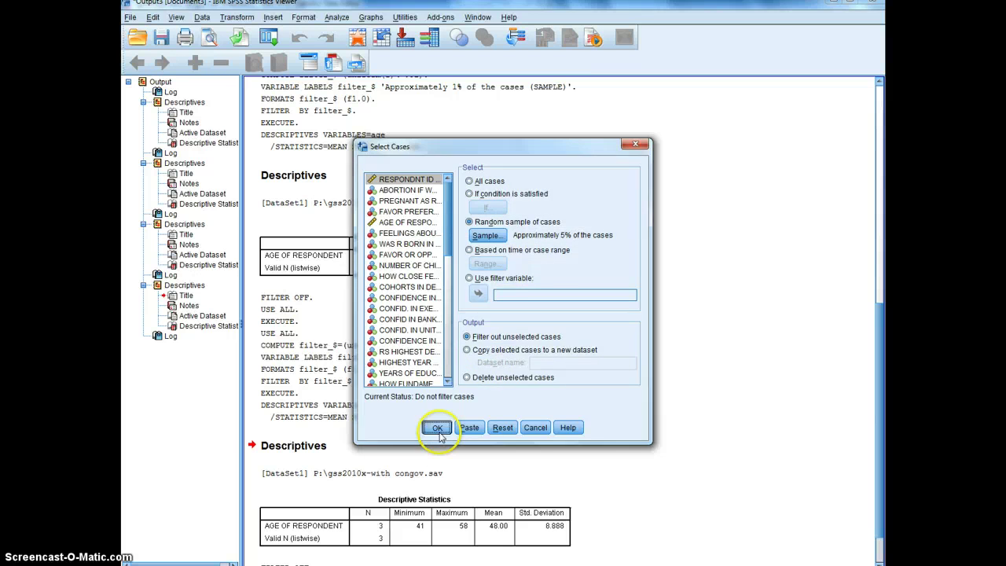
pyautogui.click(438, 428)
# Step: Run AGE Descriptives on the 5% sample: N 18, mean 41.39, SD 10.210
pyautogui.click(337, 18)
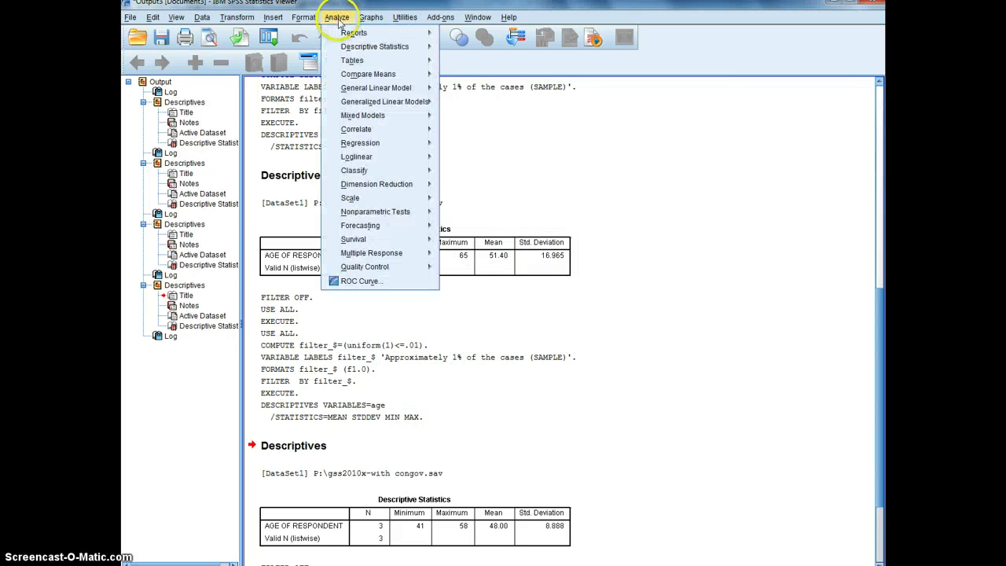
pyautogui.moveTo(431, 49)
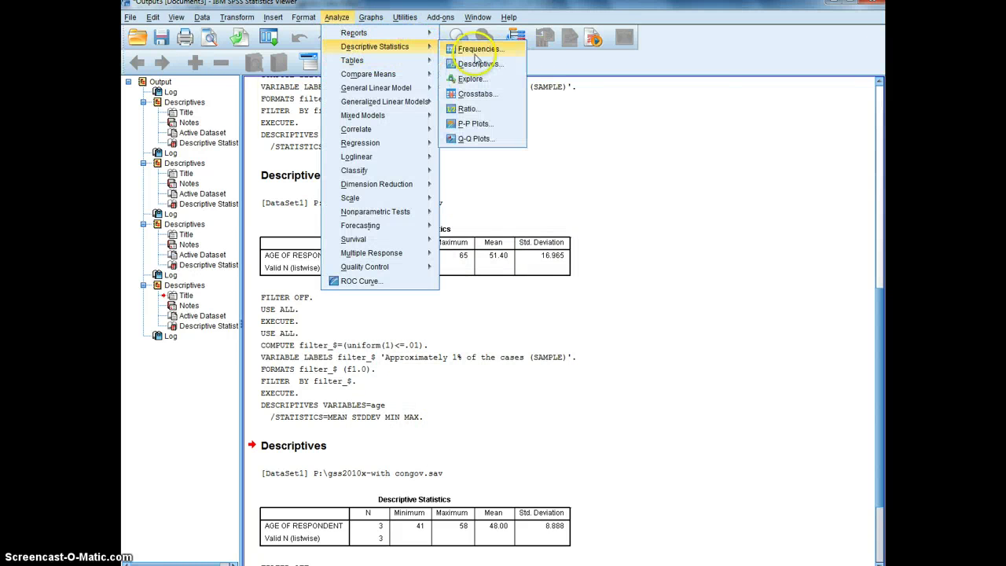
pyautogui.click(471, 60)
pyautogui.click(440, 365)
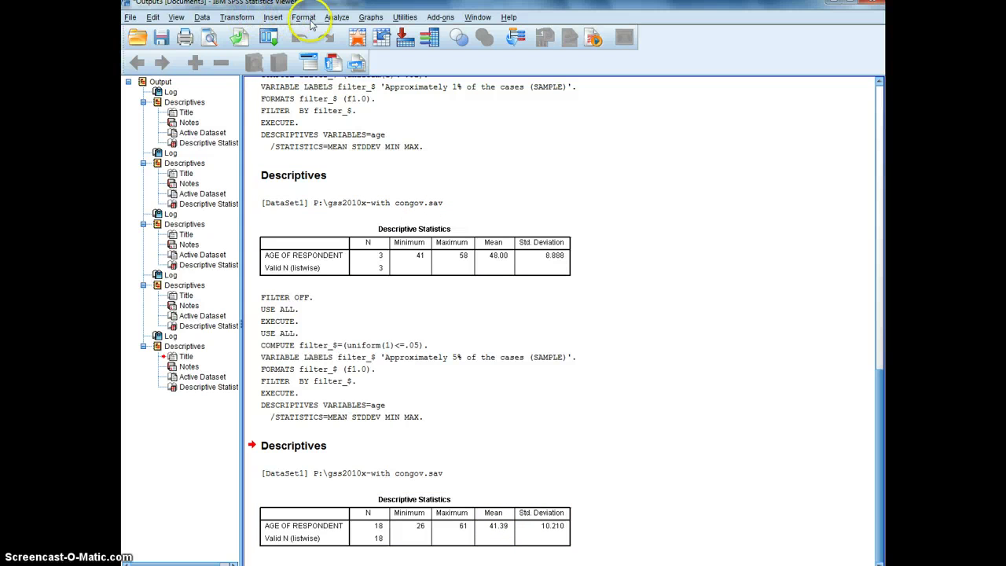
# Step: Restore all cases and draw a fresh approximately 5% random sample
pyautogui.click(334, 22)
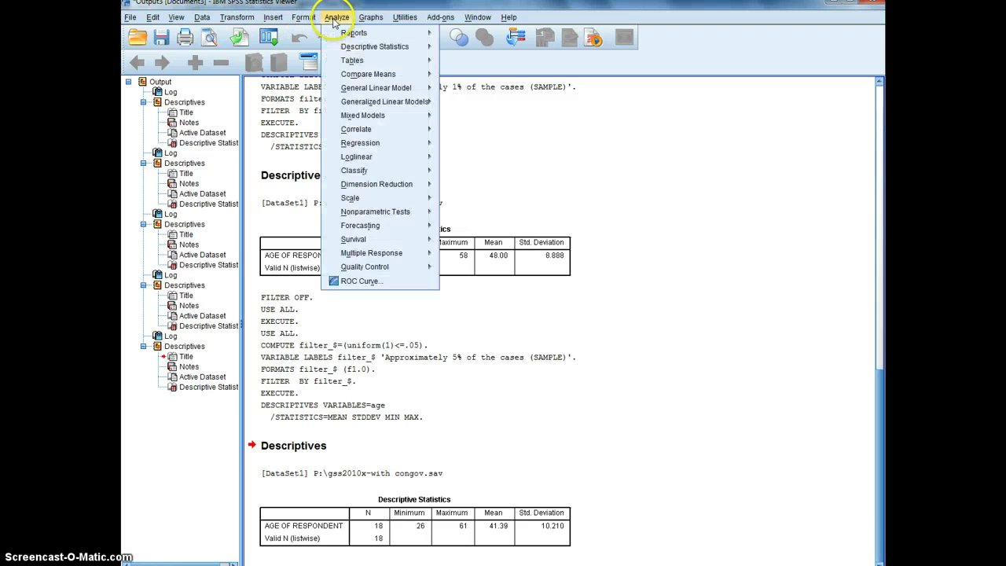
pyautogui.moveTo(203, 28)
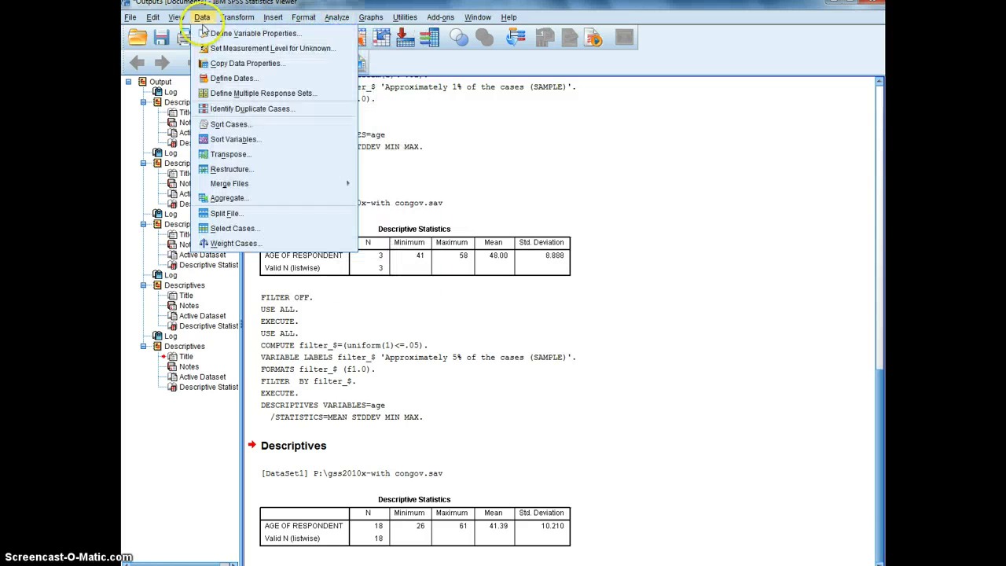
pyautogui.click(263, 229)
pyautogui.click(484, 182)
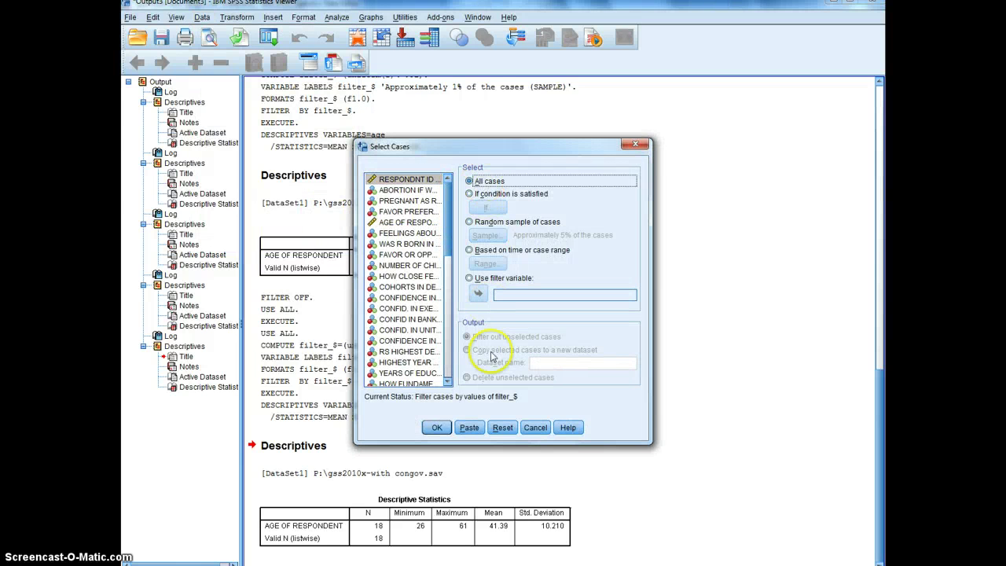
pyautogui.click(438, 428)
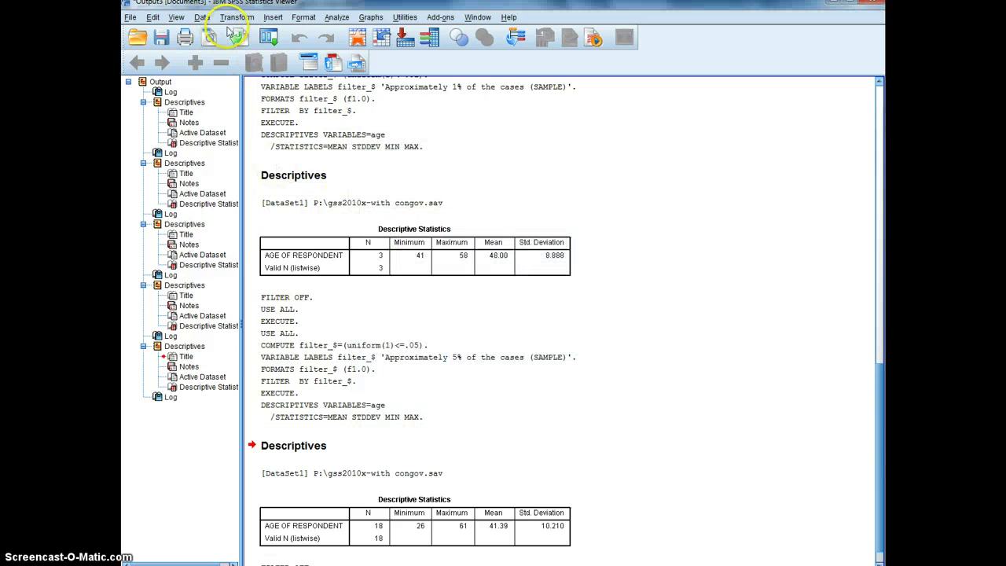
pyautogui.click(202, 18)
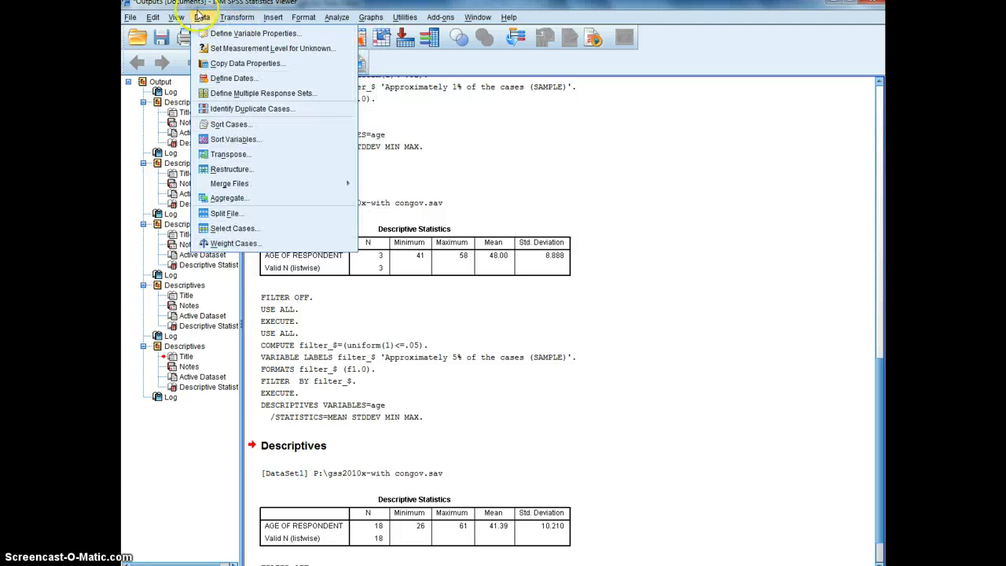
pyautogui.click(234, 227)
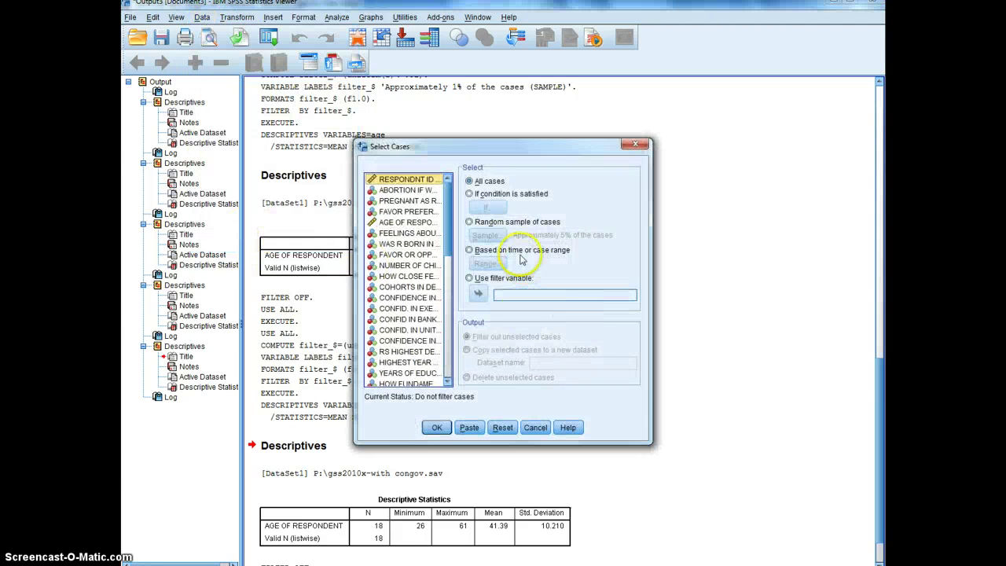
pyautogui.click(471, 225)
pyautogui.click(485, 235)
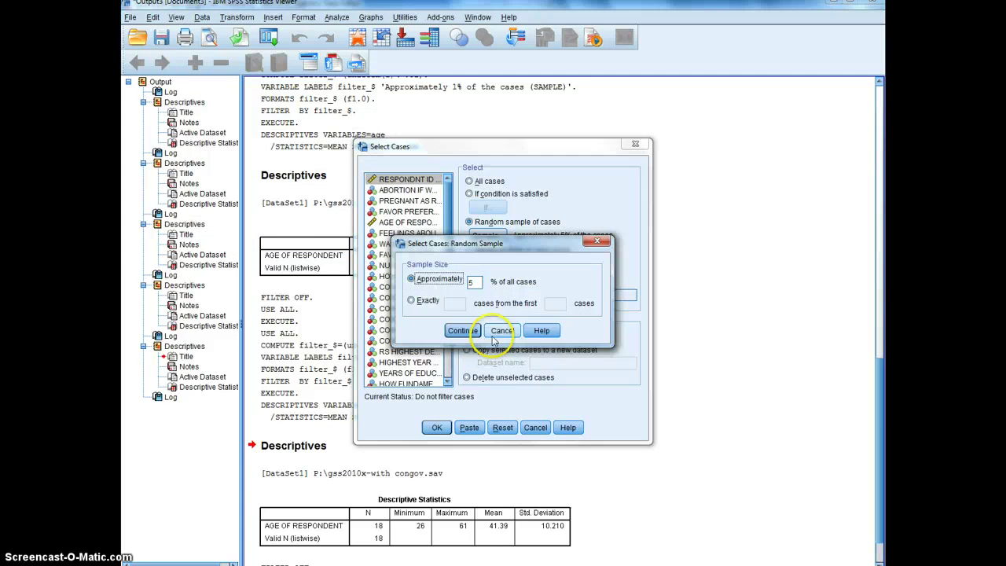
pyautogui.click(464, 331)
pyautogui.click(436, 427)
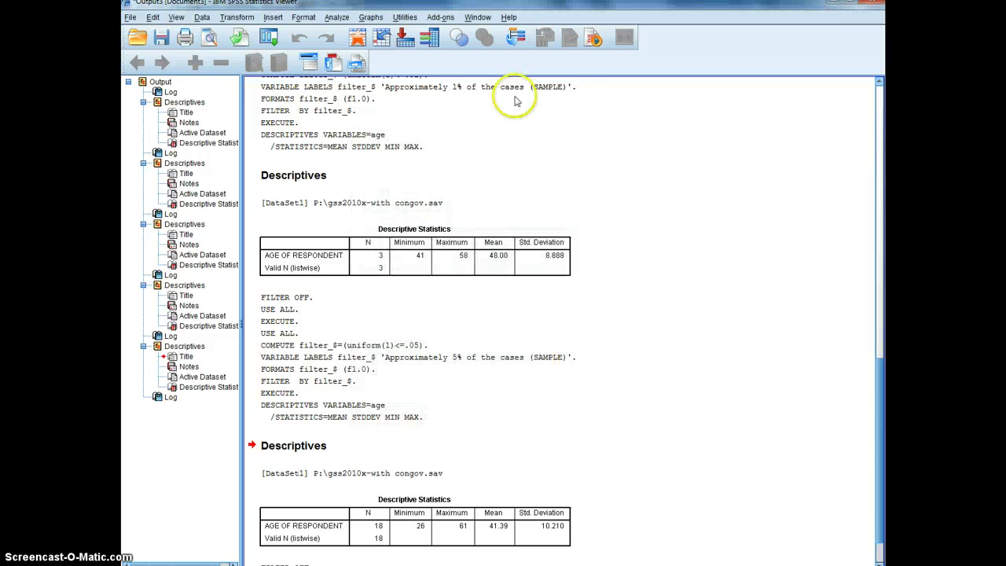
# Step: Run AGE Descriptives on it: N 24, min 18, max 79, SD 13.202
pyautogui.click(343, 20)
pyautogui.moveTo(377, 46)
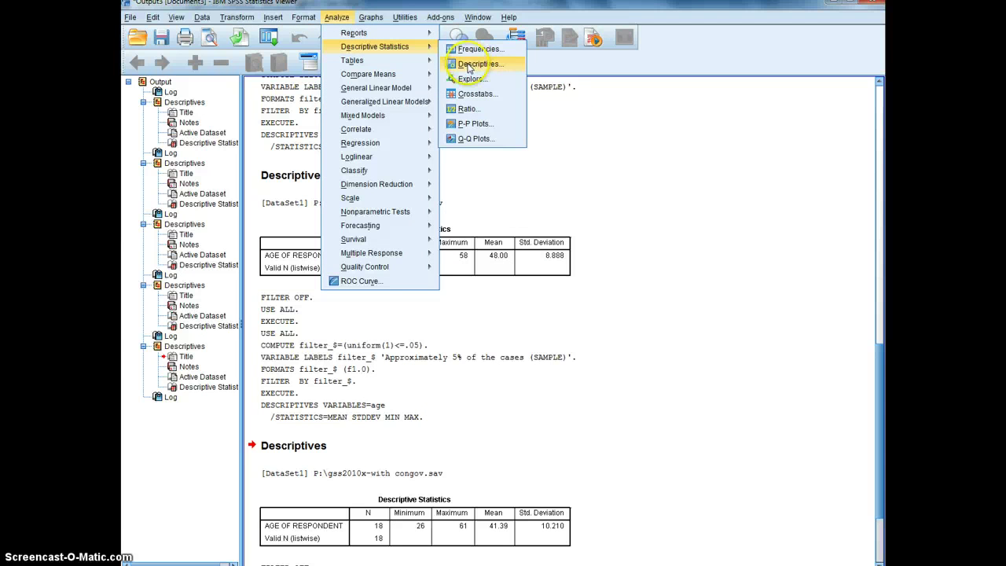
pyautogui.click(470, 69)
pyautogui.click(453, 361)
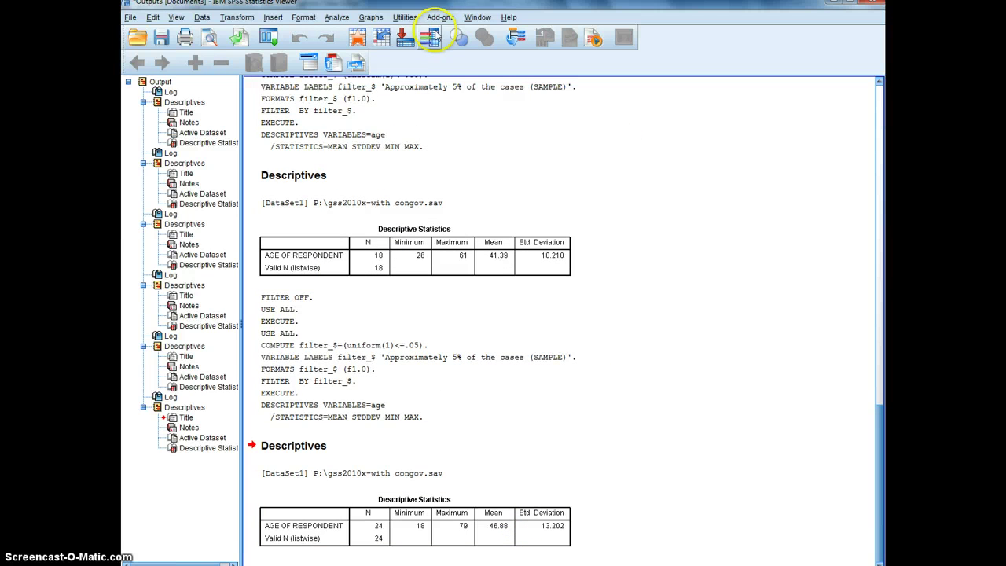
# Step: Turn the case filter off by selecting All cases
pyautogui.click(202, 19)
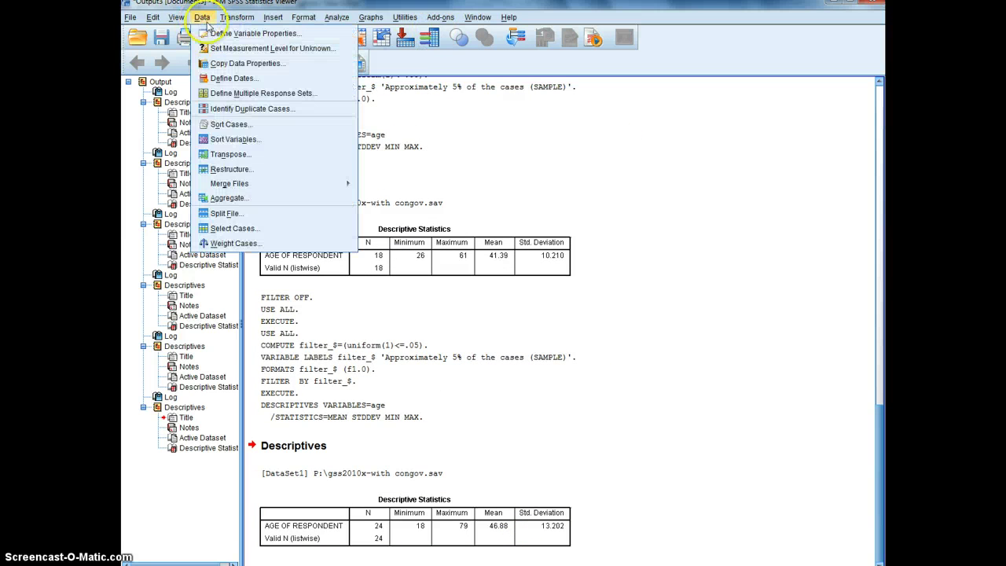
pyautogui.click(235, 233)
pyautogui.click(469, 181)
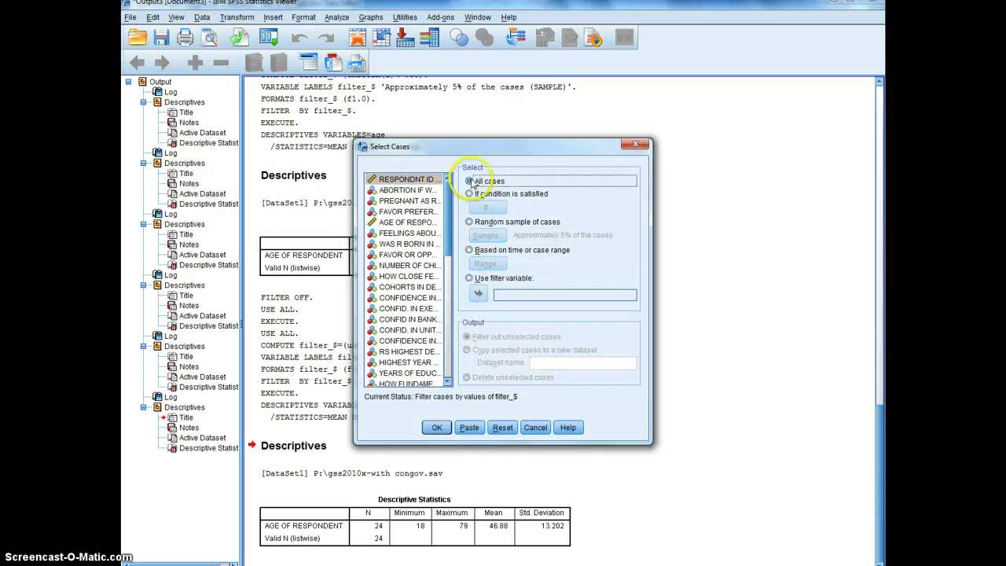
pyautogui.click(448, 425)
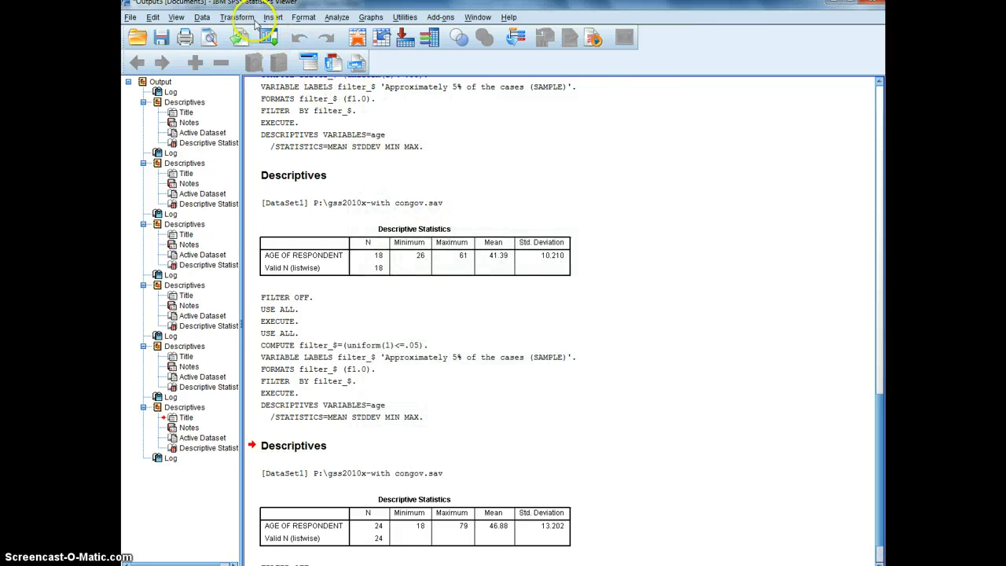
# Step: Apply a new random sample of approximately 5% of cases
pyautogui.click(202, 17)
pyautogui.click(231, 229)
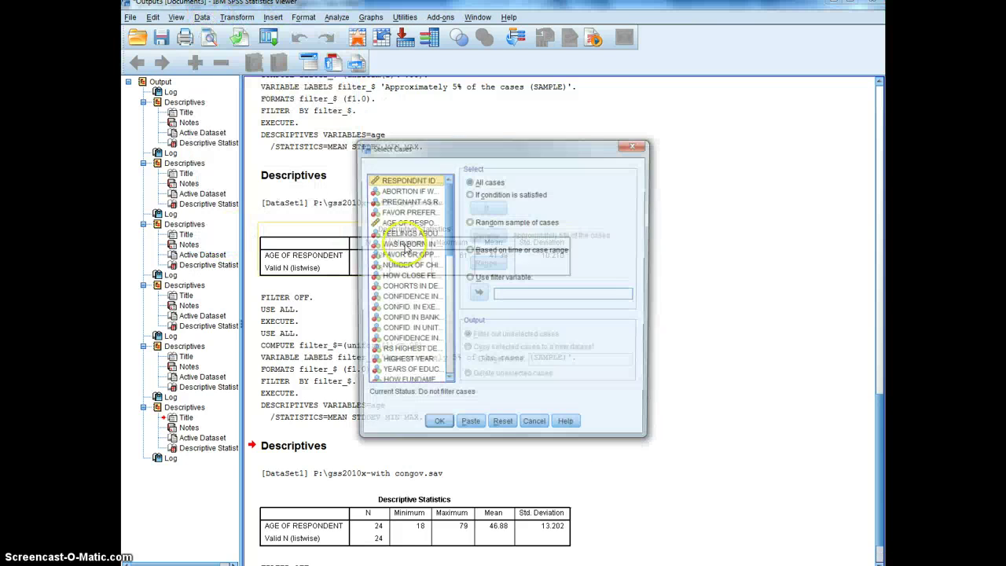
pyautogui.click(469, 222)
pyautogui.click(484, 235)
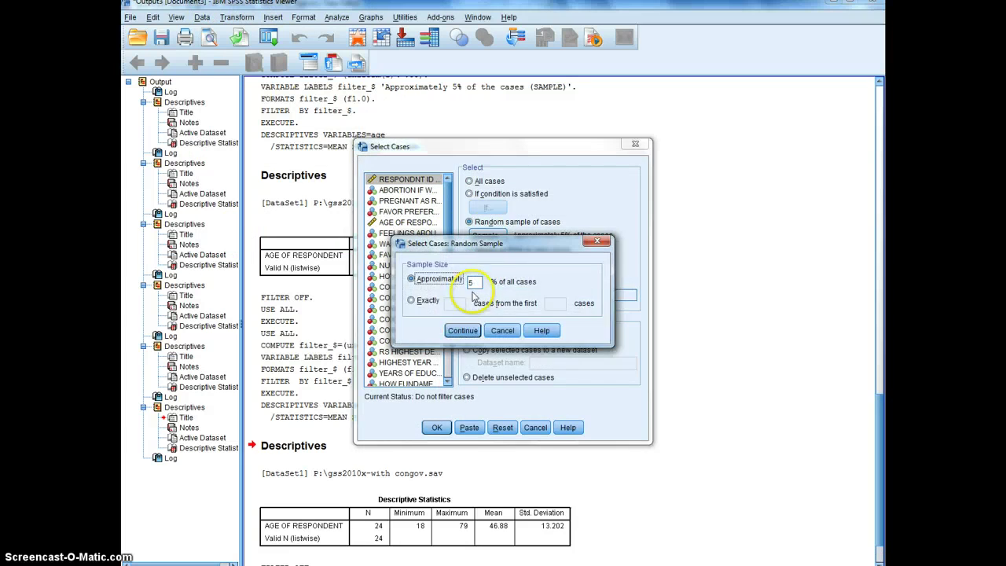
pyautogui.click(463, 330)
pyautogui.click(437, 427)
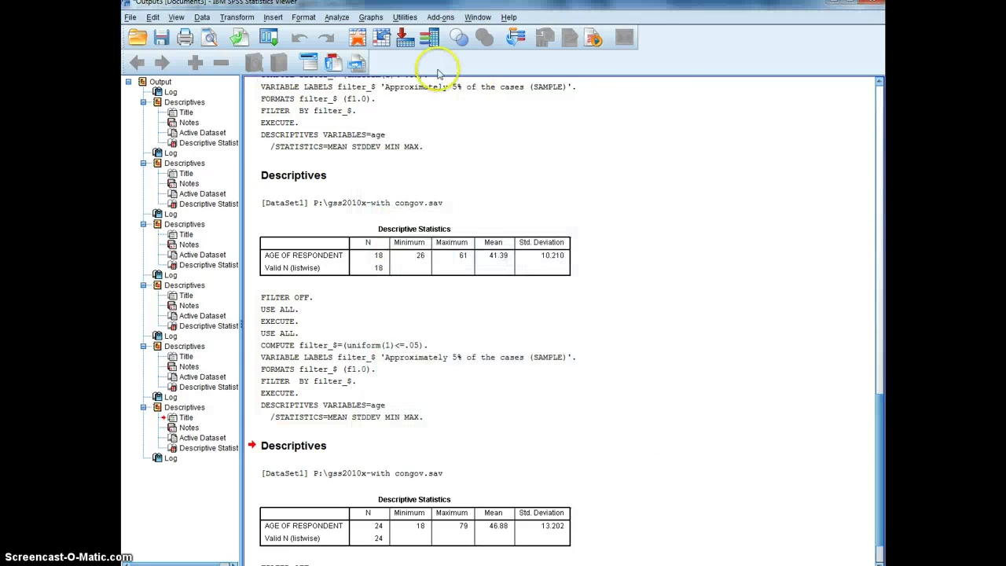
# Step: Run AGE Descriptives on the third 5% sample (N 25, min 21, max 85) and select the table
pyautogui.click(337, 17)
pyautogui.moveTo(375, 47)
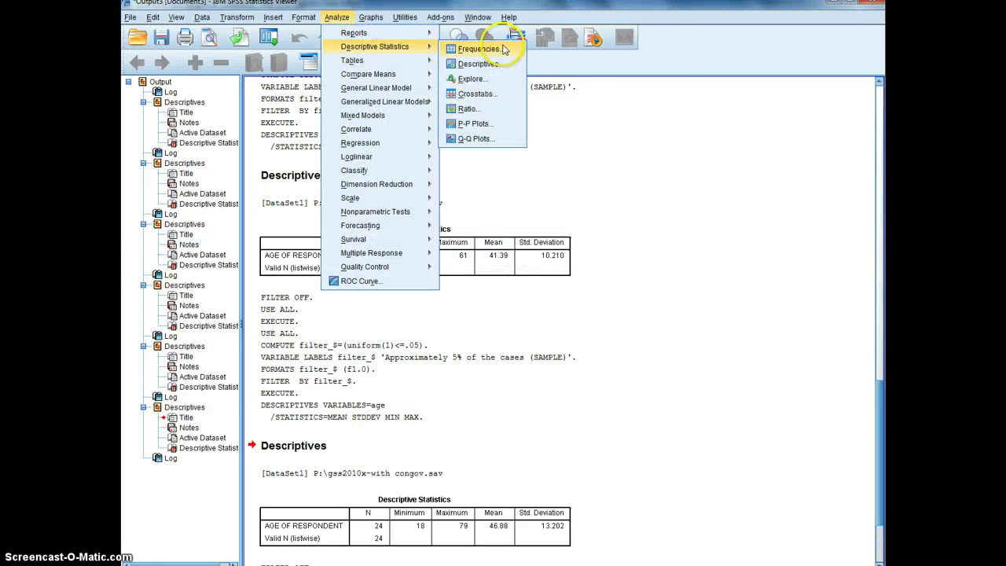
pyautogui.click(481, 63)
pyautogui.click(409, 367)
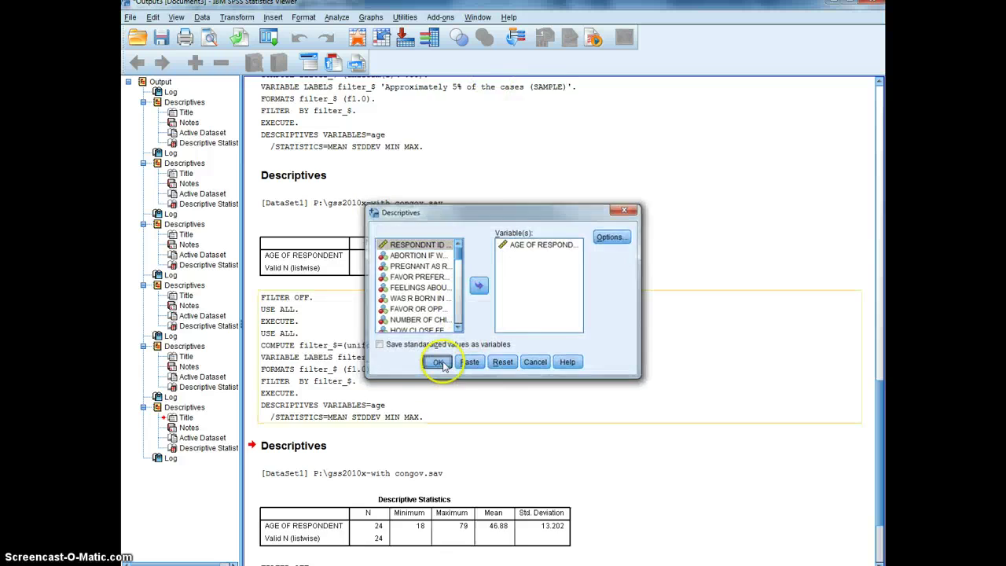
pyautogui.click(509, 518)
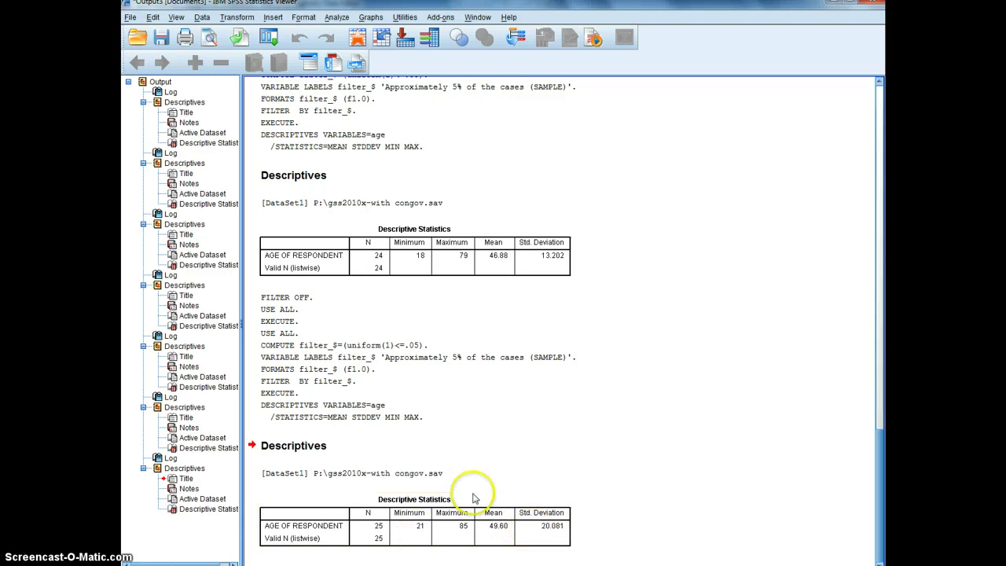
pyautogui.scroll(1, 507, 550)
pyautogui.scroll(-1, 516, 500)
pyautogui.doubleClick(516, 500)
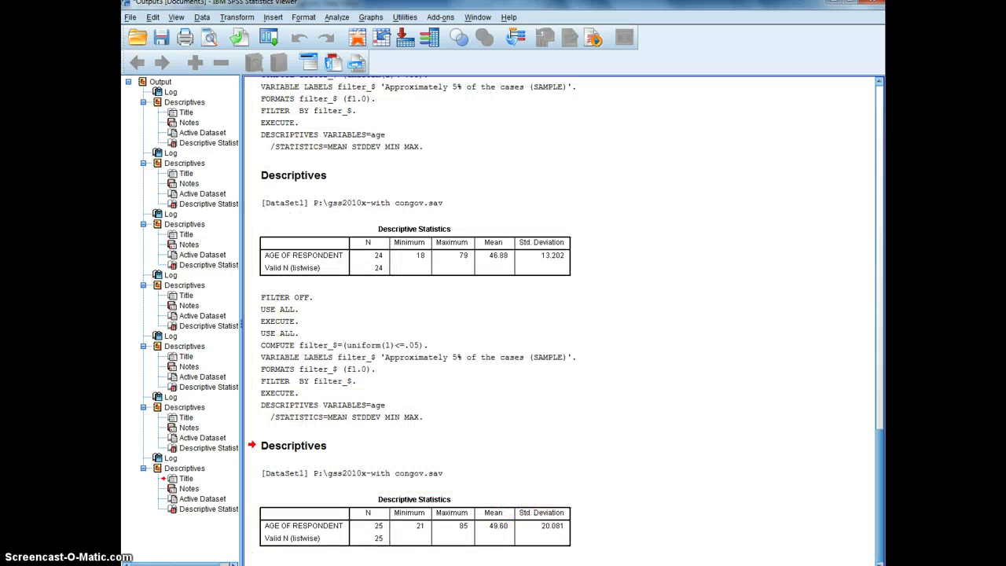
pyautogui.scroll(2, 437, 451)
pyautogui.click(440, 457)
pyautogui.scroll(1, 435, 455)
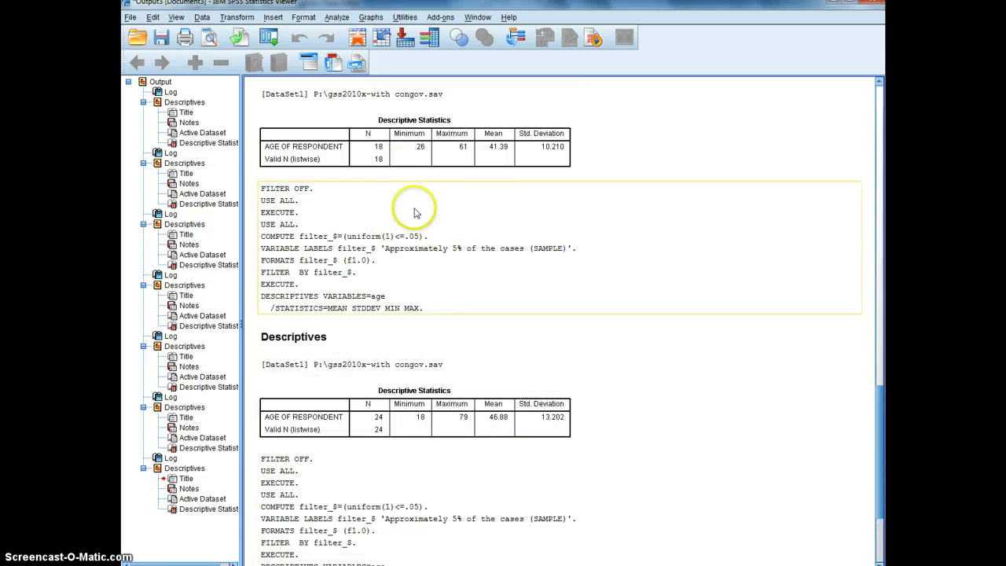
pyautogui.click(490, 157)
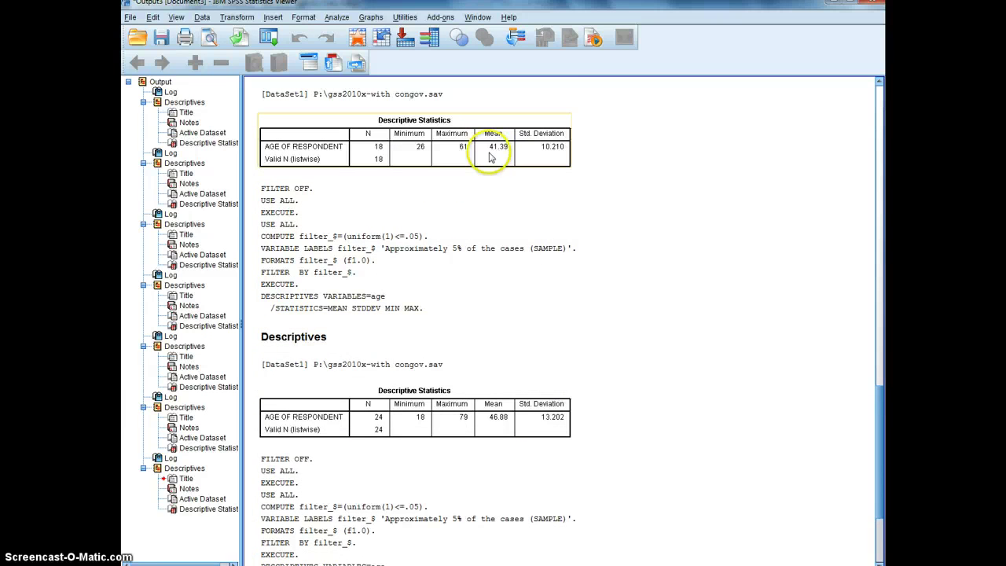
pyautogui.scroll(-3, 550, 205)
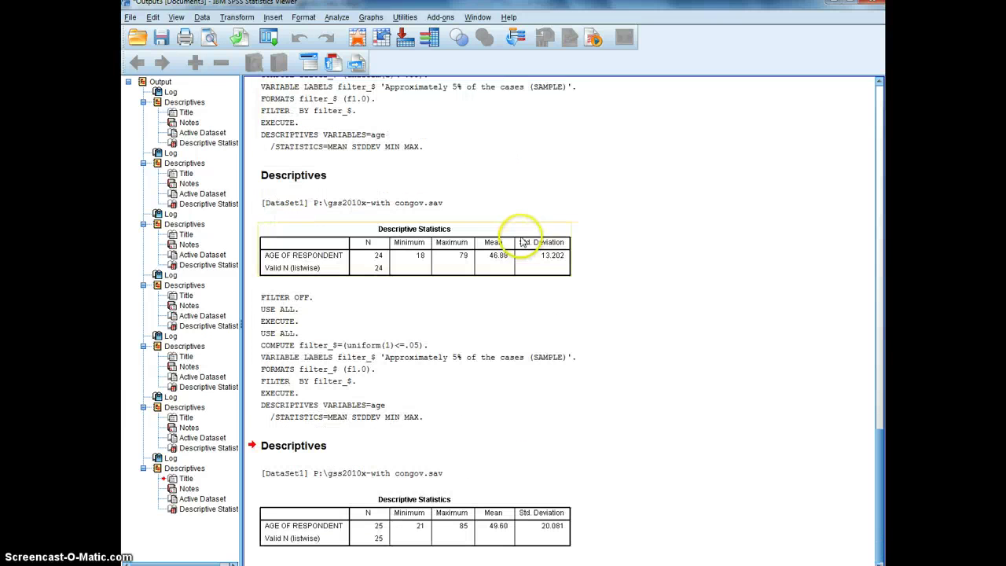
pyautogui.click(494, 541)
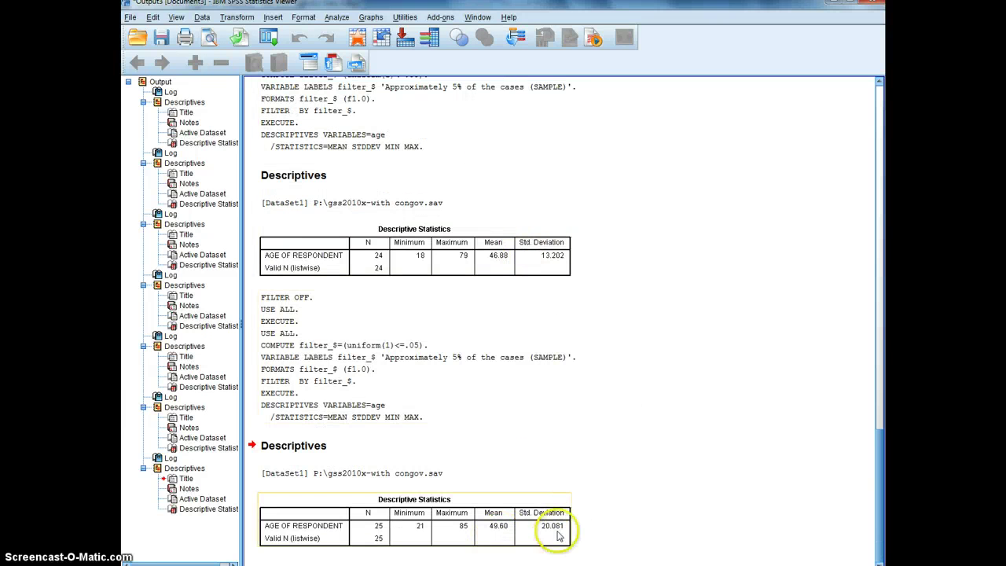
pyautogui.click(503, 306)
pyautogui.scroll(-15, 566, 373)
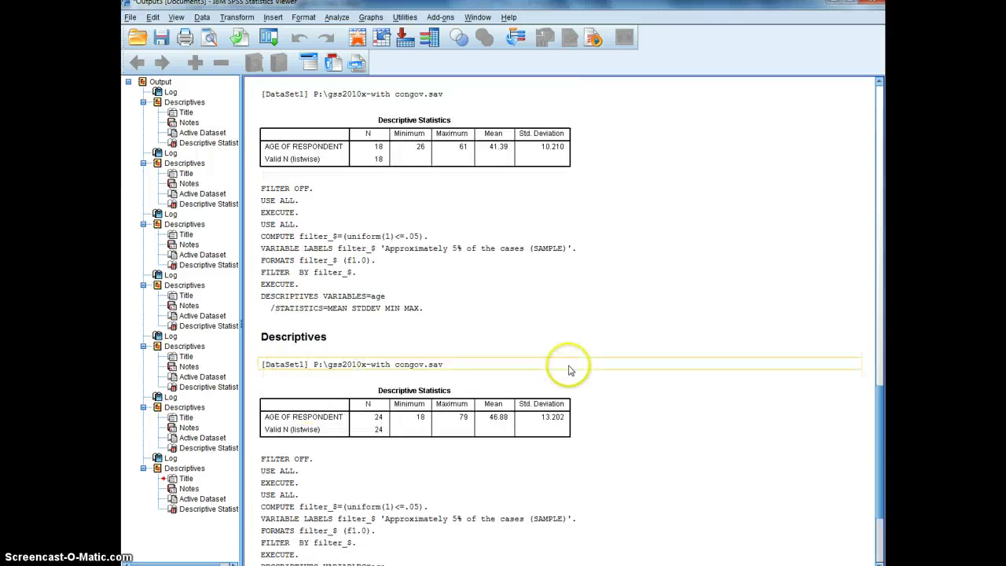
pyautogui.scroll(3, 583, 375)
pyautogui.click(579, 367)
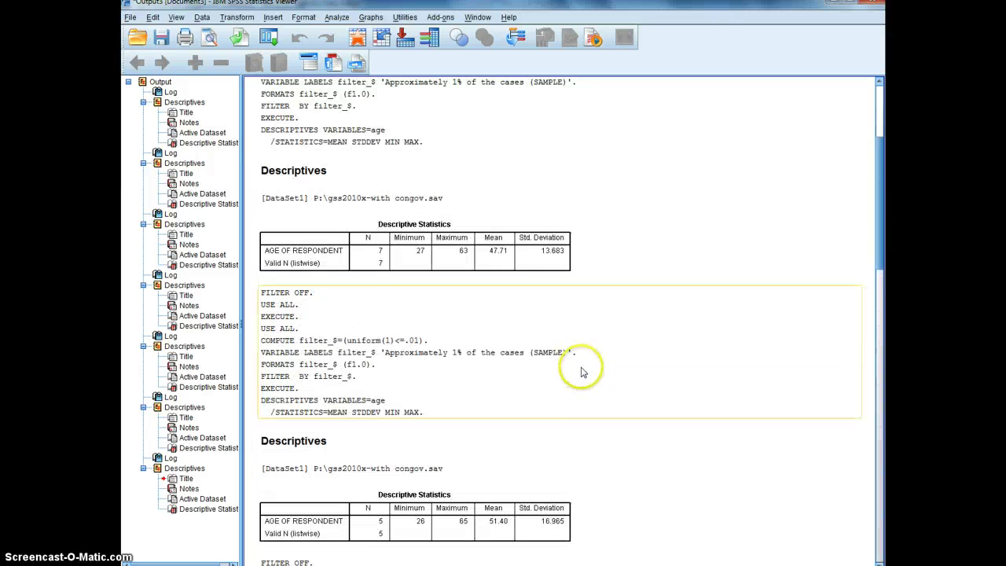
pyautogui.scroll(5, 518, 328)
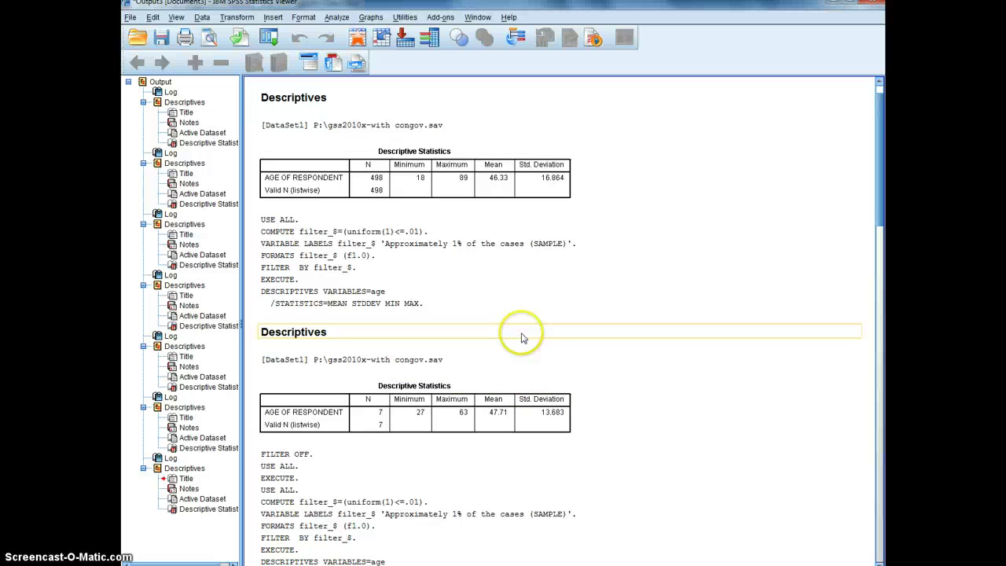
pyautogui.click(524, 299)
pyautogui.click(506, 214)
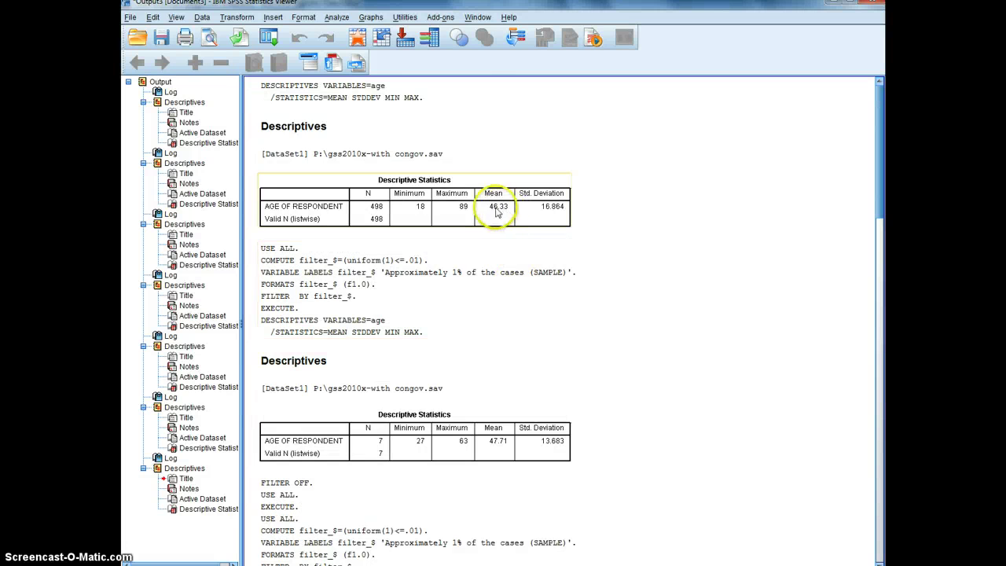
pyautogui.scroll(-3, 503, 235)
pyautogui.click(557, 270)
pyautogui.scroll(-2, 550, 299)
pyautogui.click(516, 341)
pyautogui.scroll(-4, 516, 350)
pyautogui.click(525, 402)
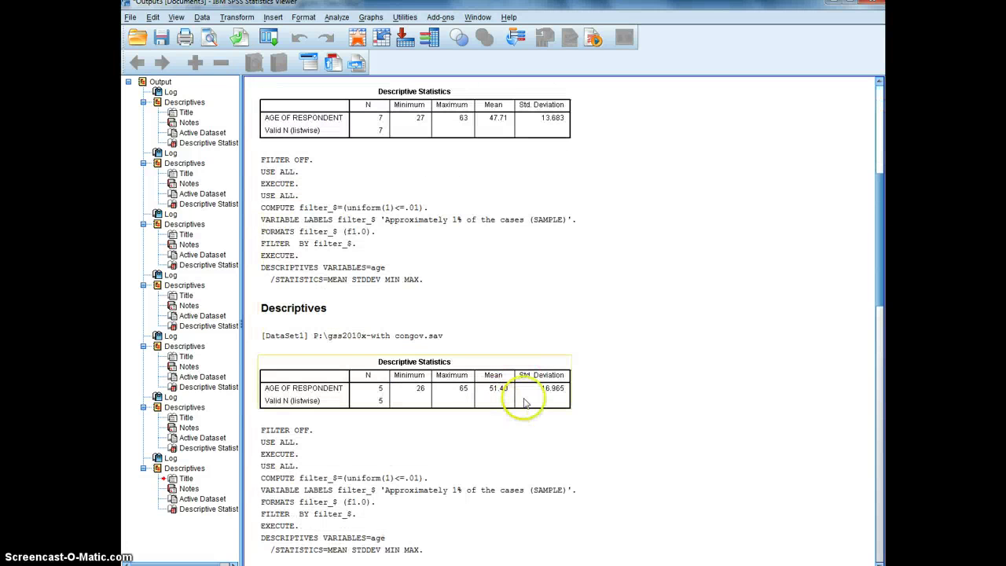
pyautogui.scroll(8, 621, 404)
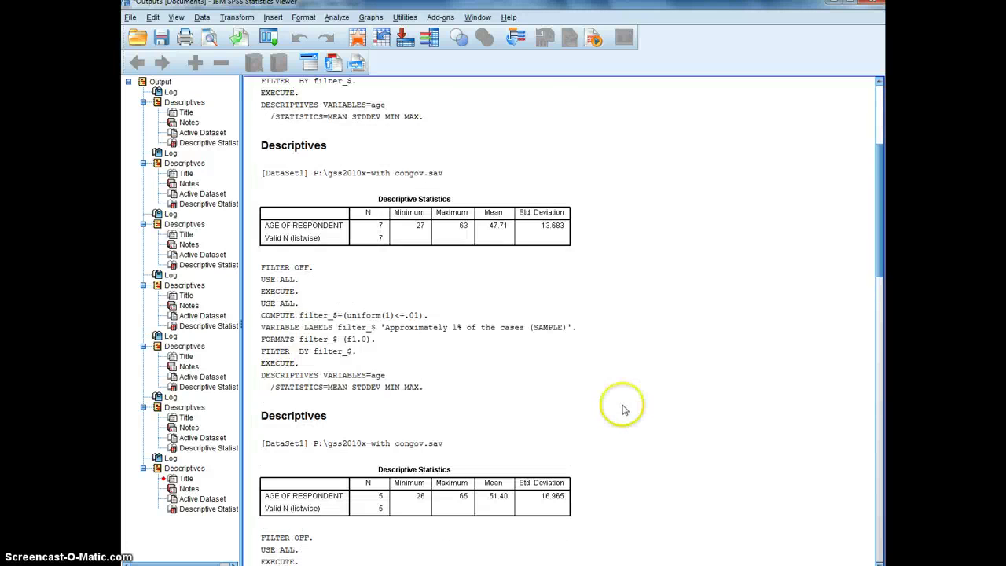
pyautogui.click(571, 398)
pyautogui.scroll(-4, 519, 370)
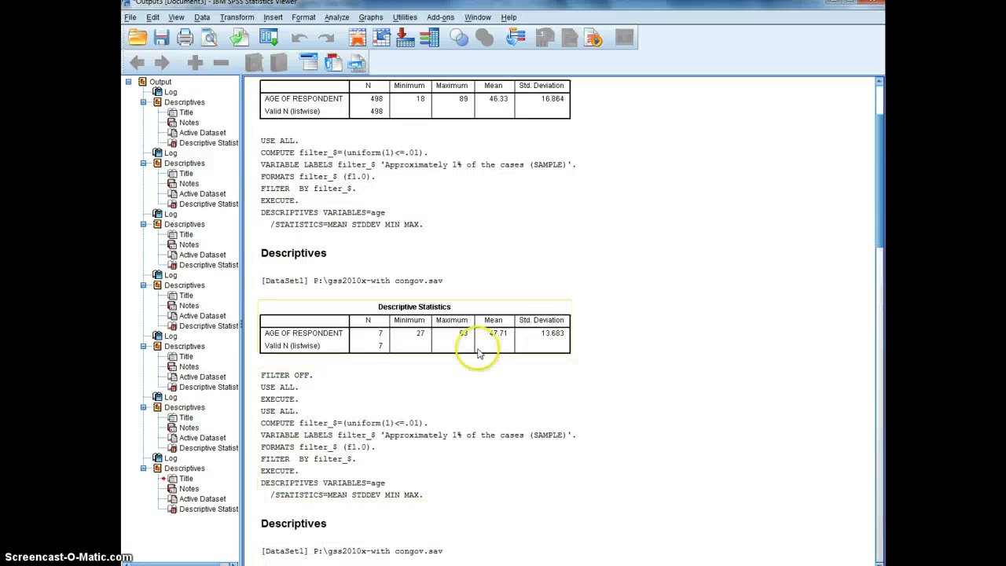
pyautogui.scroll(4, 555, 314)
pyautogui.click(548, 321)
pyautogui.click(495, 212)
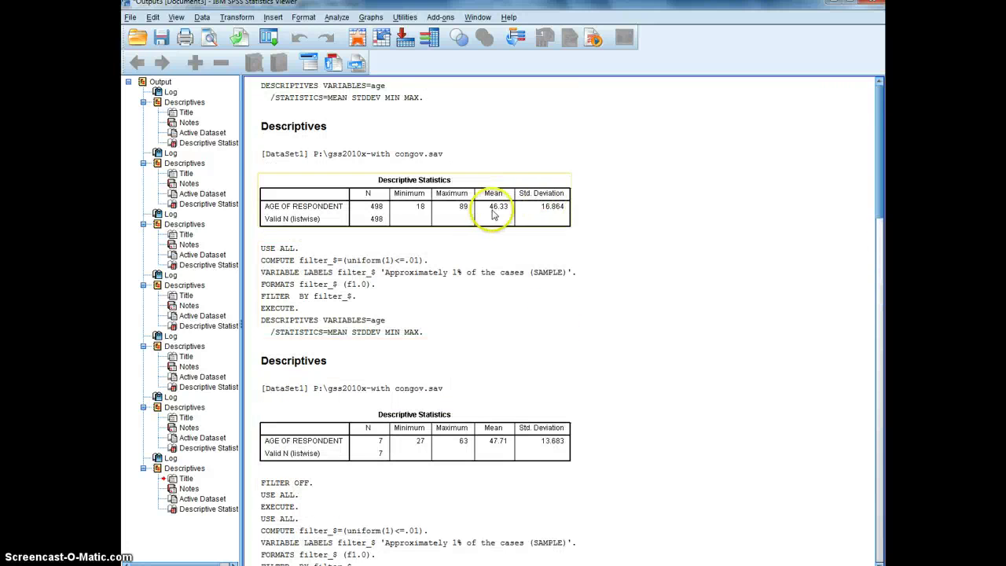
pyautogui.click(498, 450)
pyautogui.click(492, 179)
pyautogui.click(495, 250)
pyautogui.click(480, 217)
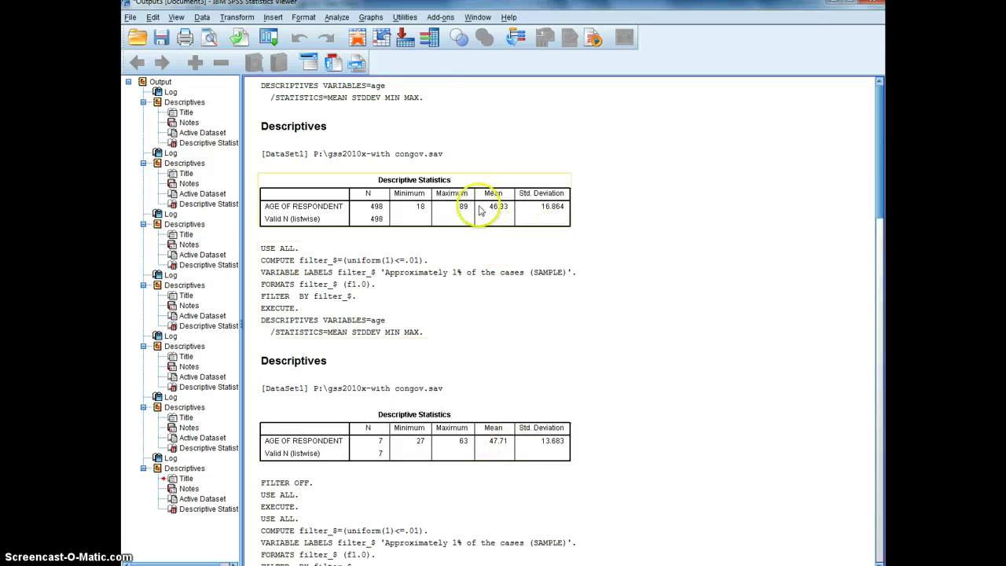
pyautogui.click(495, 157)
pyautogui.click(474, 274)
pyautogui.scroll(-2, 474, 273)
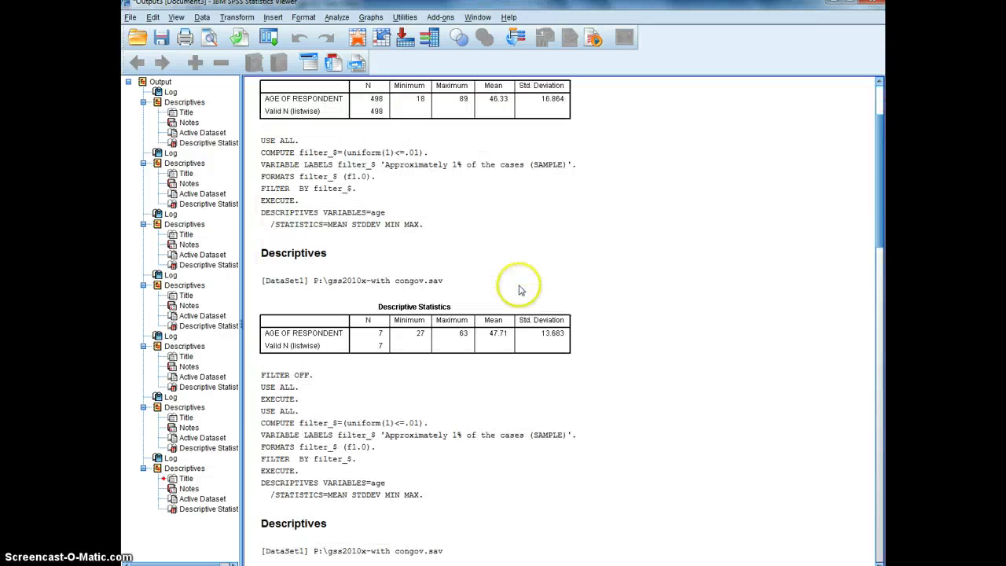
pyautogui.scroll(-2, 518, 294)
pyautogui.click(511, 280)
pyautogui.click(476, 241)
pyautogui.scroll(-6, 488, 240)
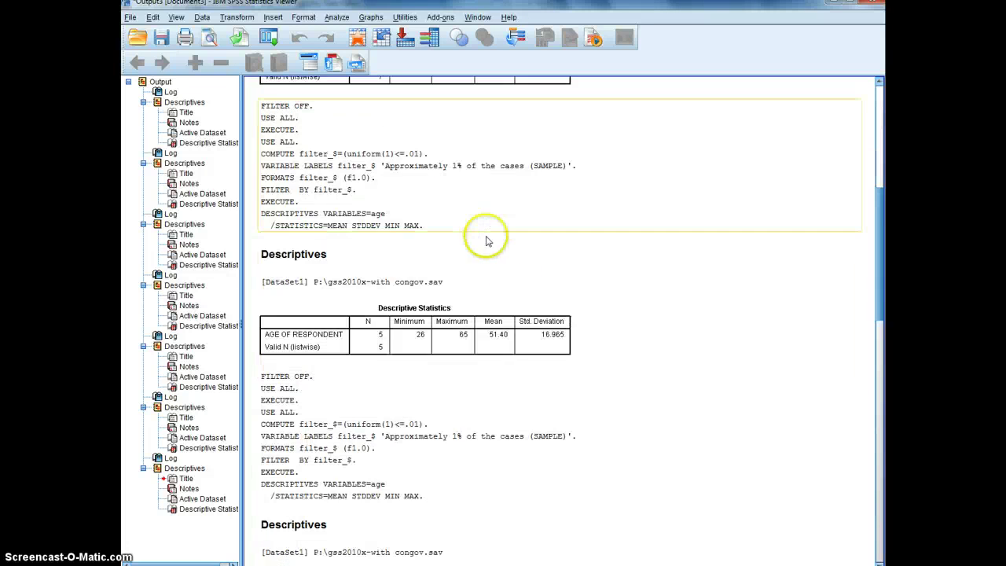
pyautogui.click(515, 440)
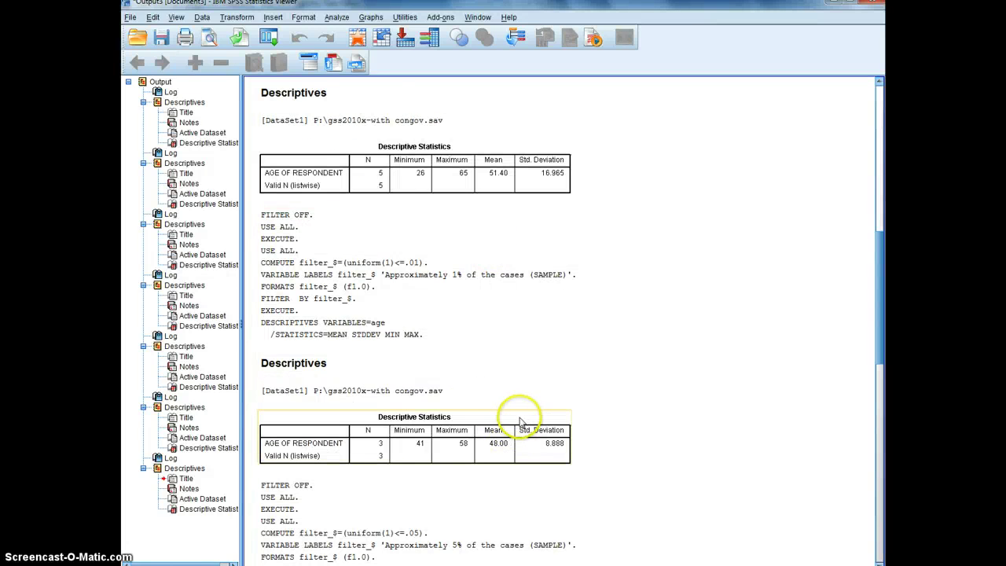
pyautogui.scroll(6, 521, 422)
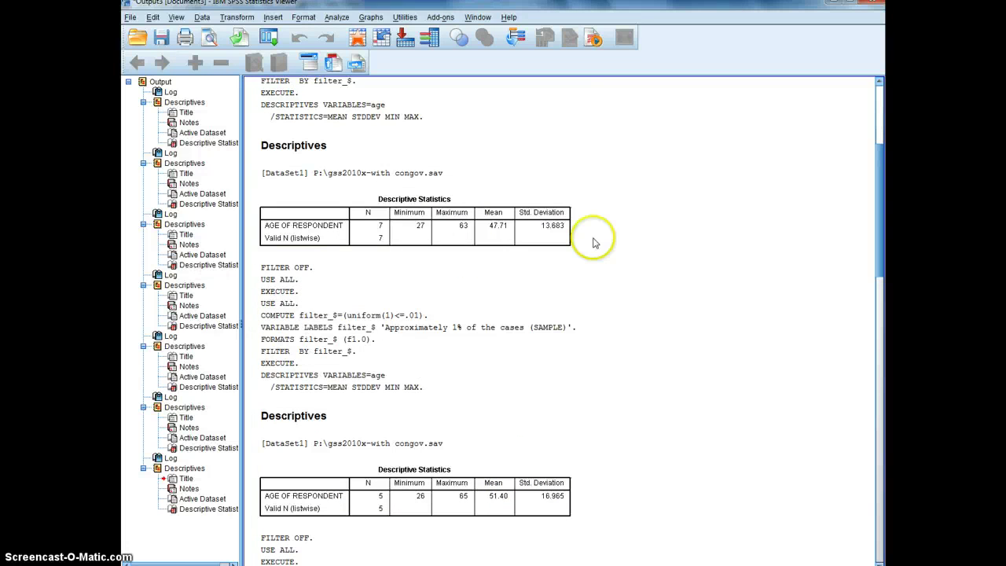
pyautogui.click(515, 244)
pyautogui.scroll(4, 488, 236)
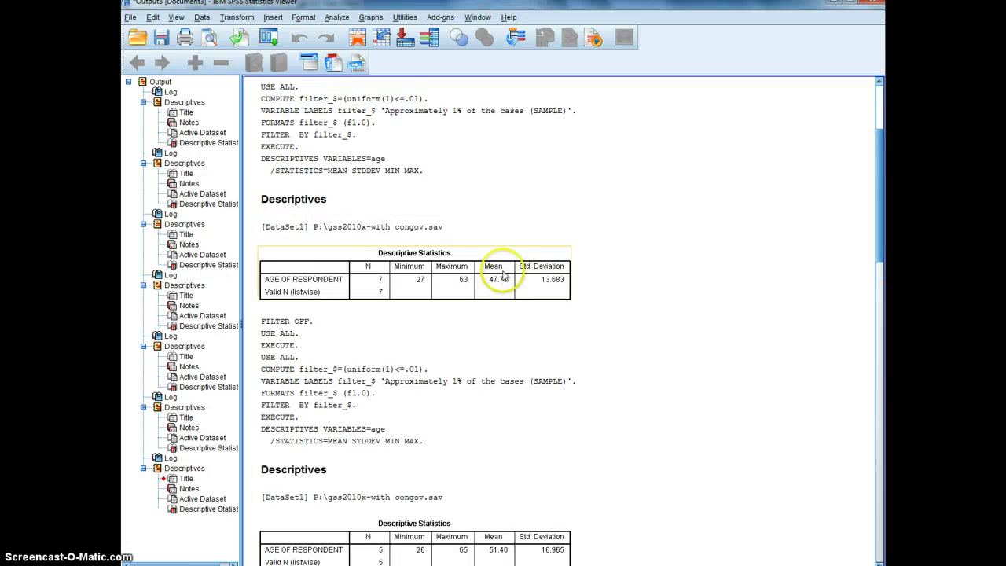
pyautogui.click(503, 220)
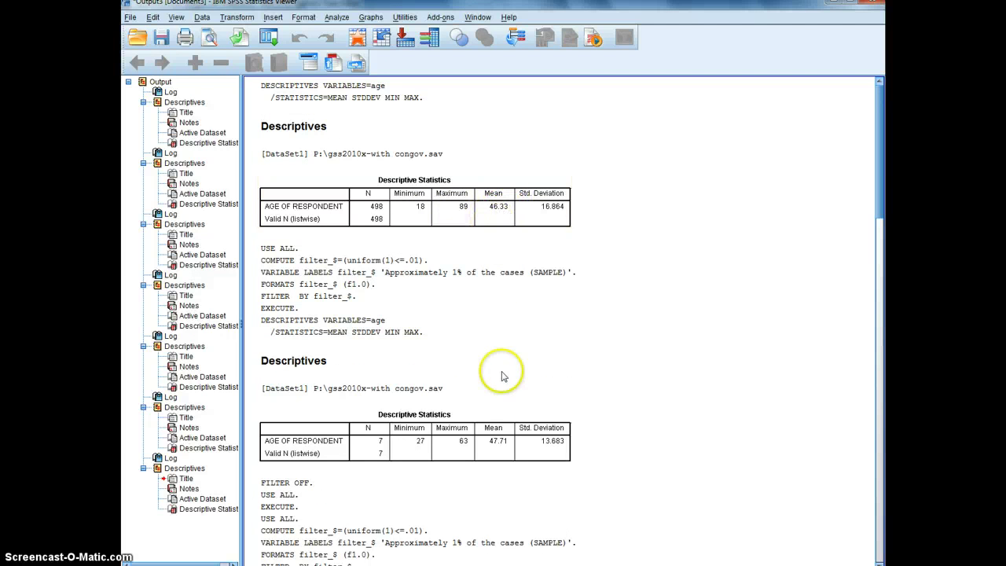
pyautogui.click(463, 444)
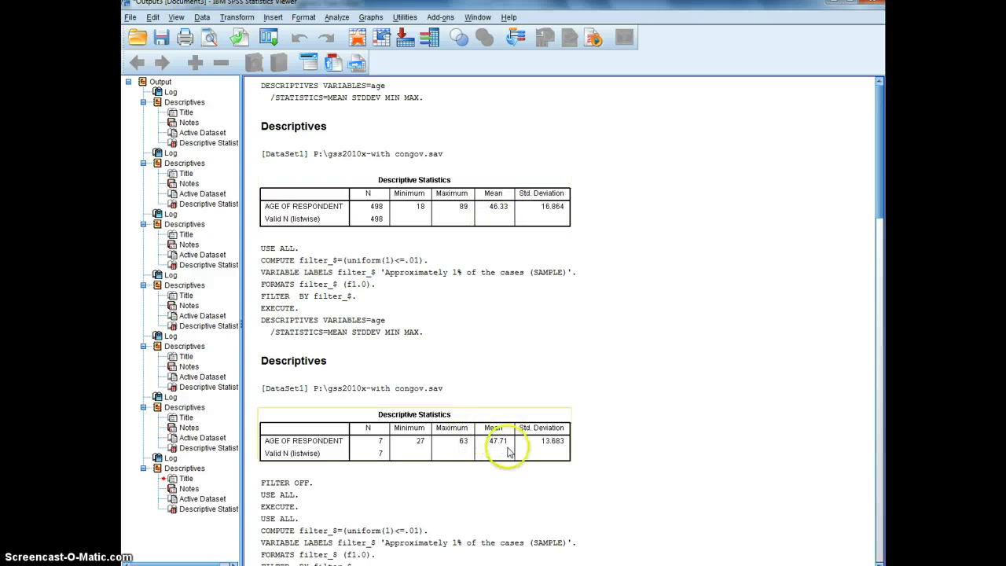
pyautogui.scroll(-1, 550, 424)
pyautogui.scroll(1, 621, 405)
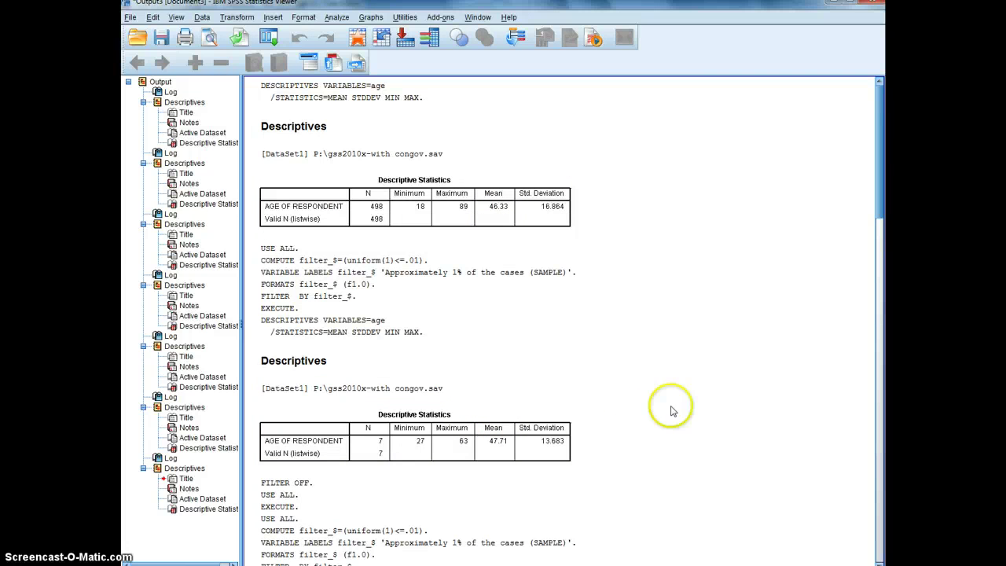
pyautogui.scroll(-3, 603, 401)
pyautogui.click(603, 397)
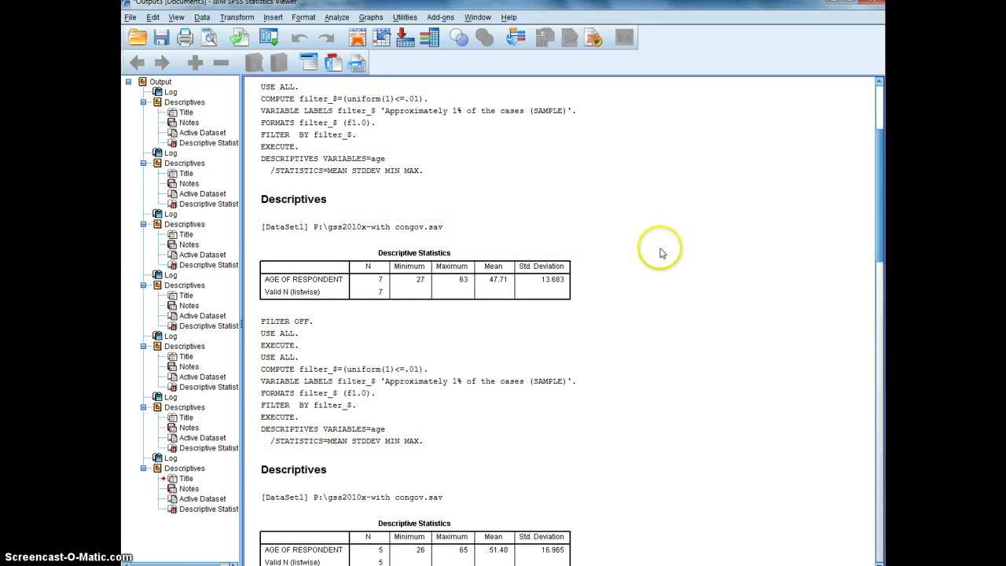
pyautogui.scroll(-1, 627, 440)
pyautogui.scroll(-10, 626, 436)
pyautogui.click(652, 438)
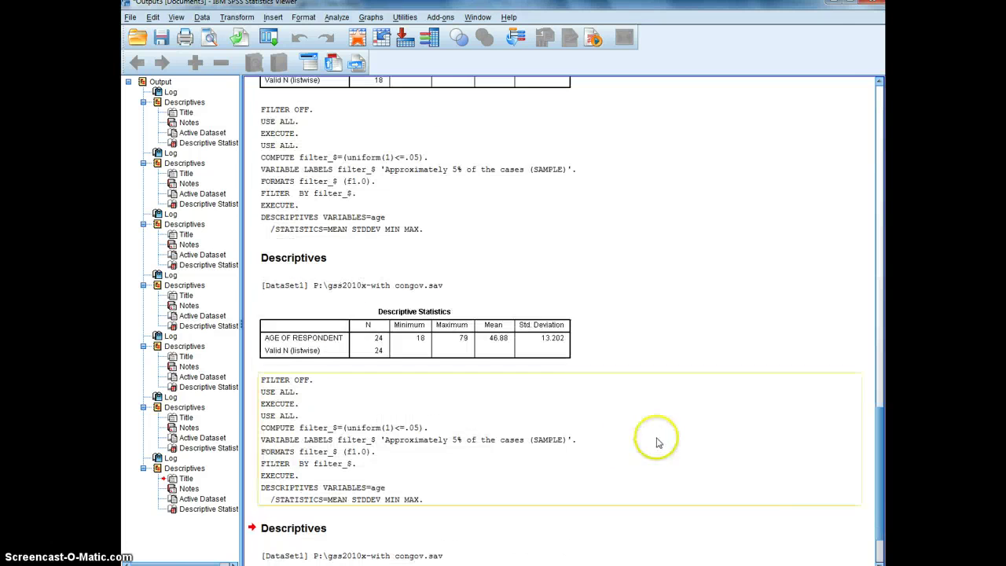
pyautogui.scroll(-2, 688, 428)
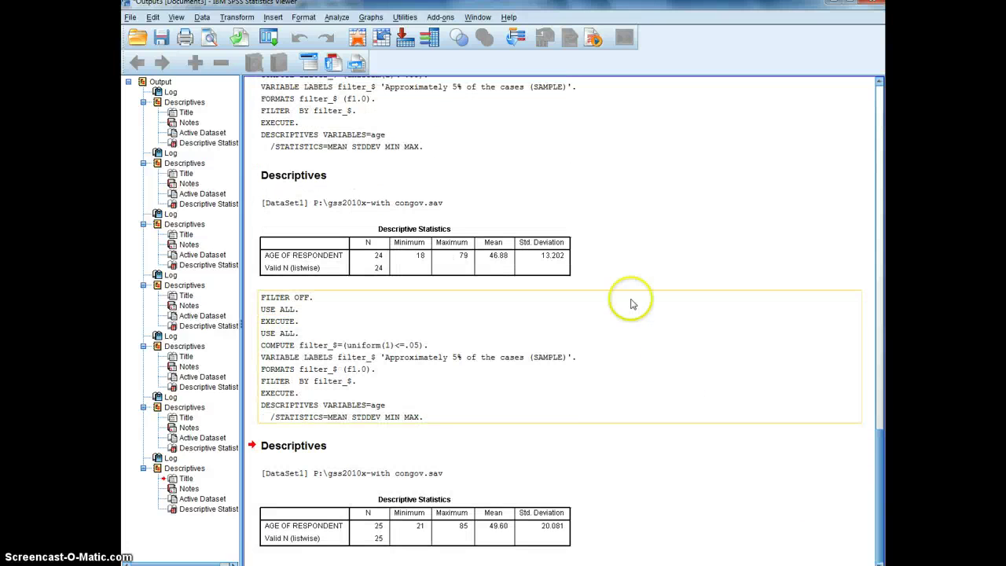
pyautogui.click(597, 437)
pyautogui.click(602, 419)
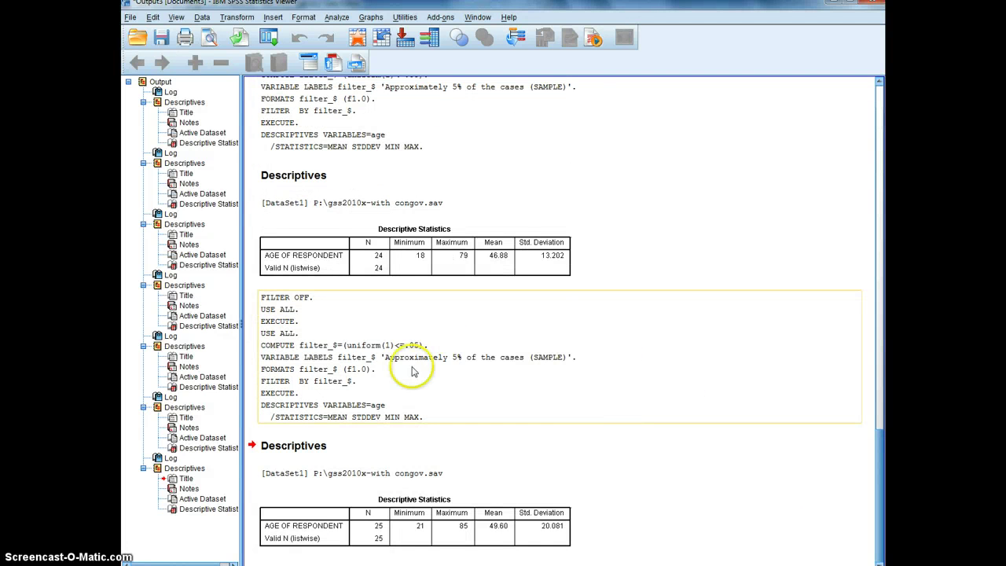
pyautogui.click(583, 473)
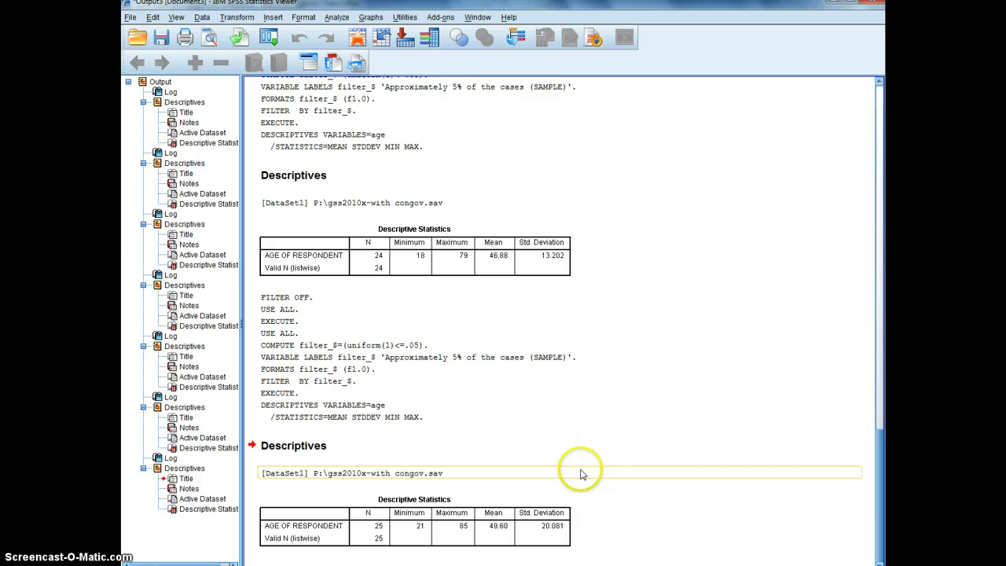
pyautogui.click(571, 468)
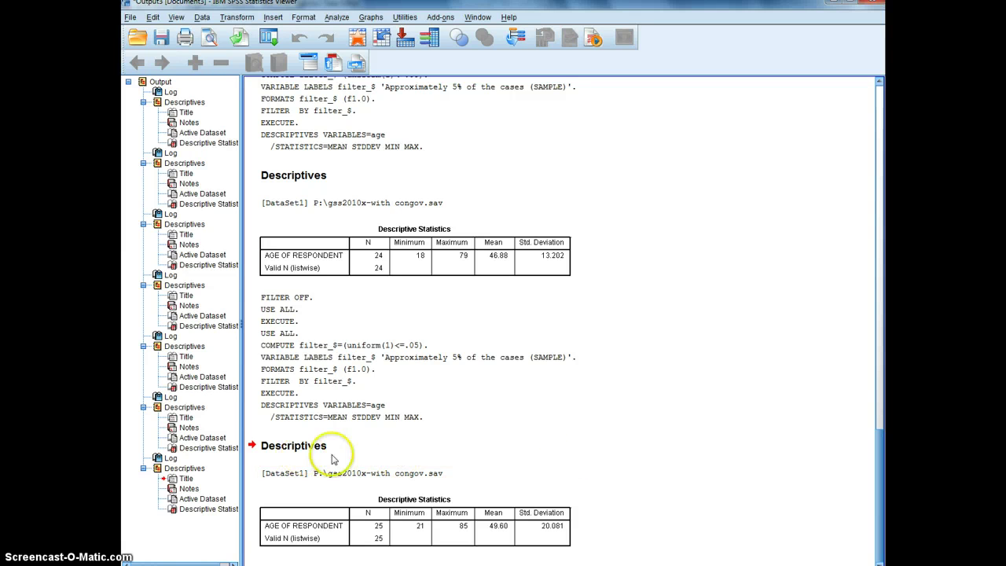
pyautogui.click(485, 340)
pyautogui.scroll(5, 618, 403)
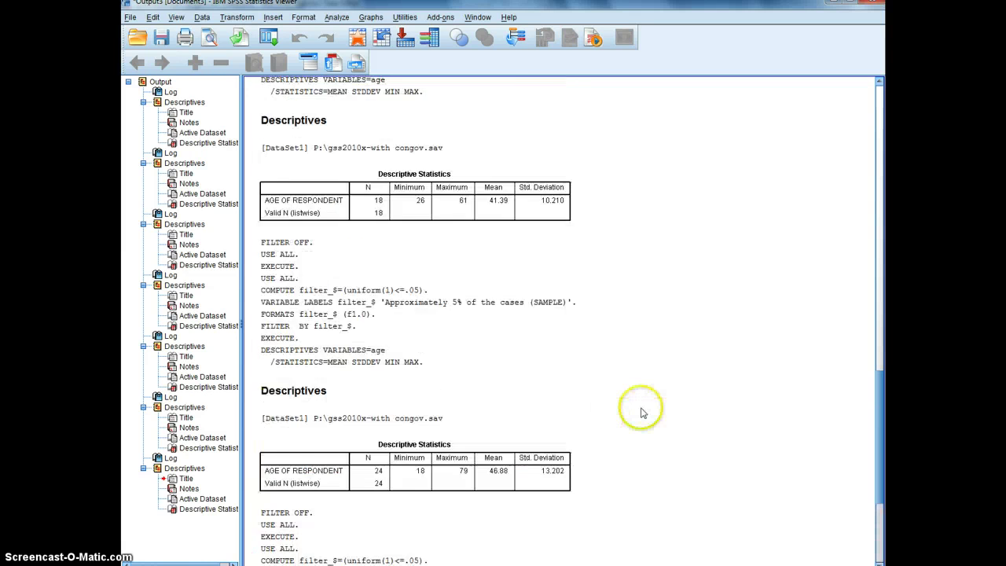
pyautogui.scroll(-3, 636, 430)
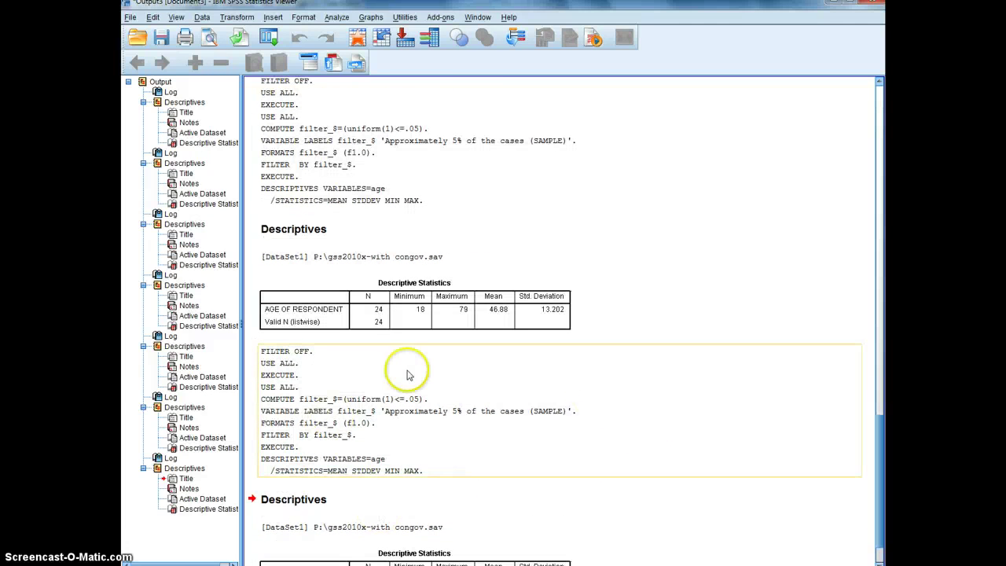
pyautogui.click(336, 366)
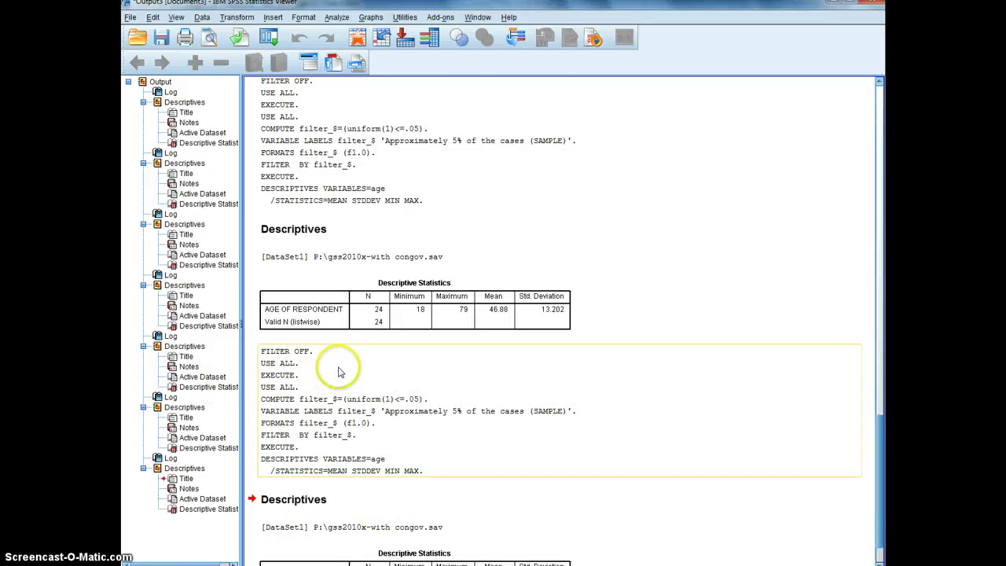
pyautogui.scroll(-2, 373, 371)
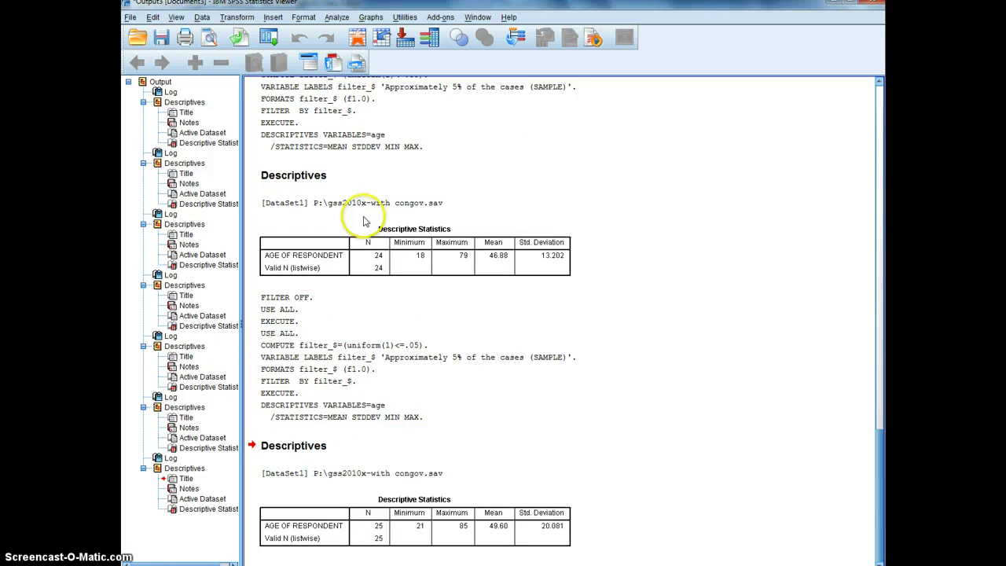